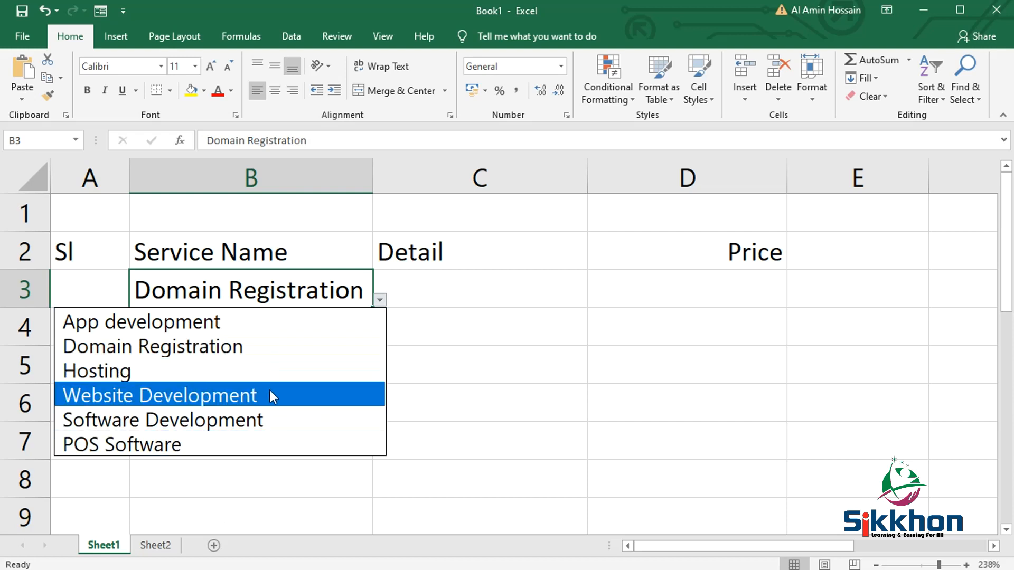
- Review the services list on Sheet2 that supplies the drop-down, and return to Sheet1
click(166, 550)
click(161, 549)
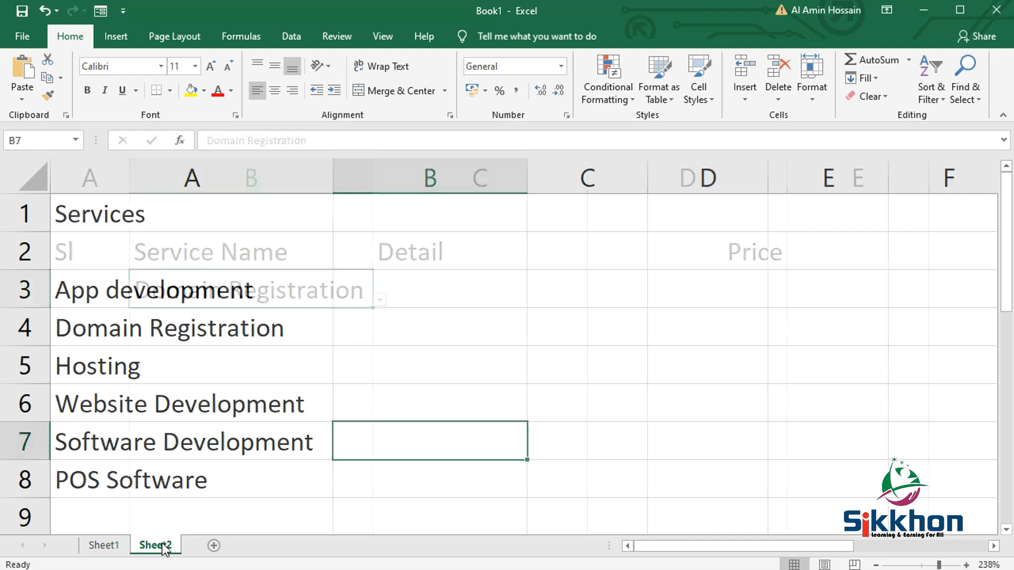
click(107, 547)
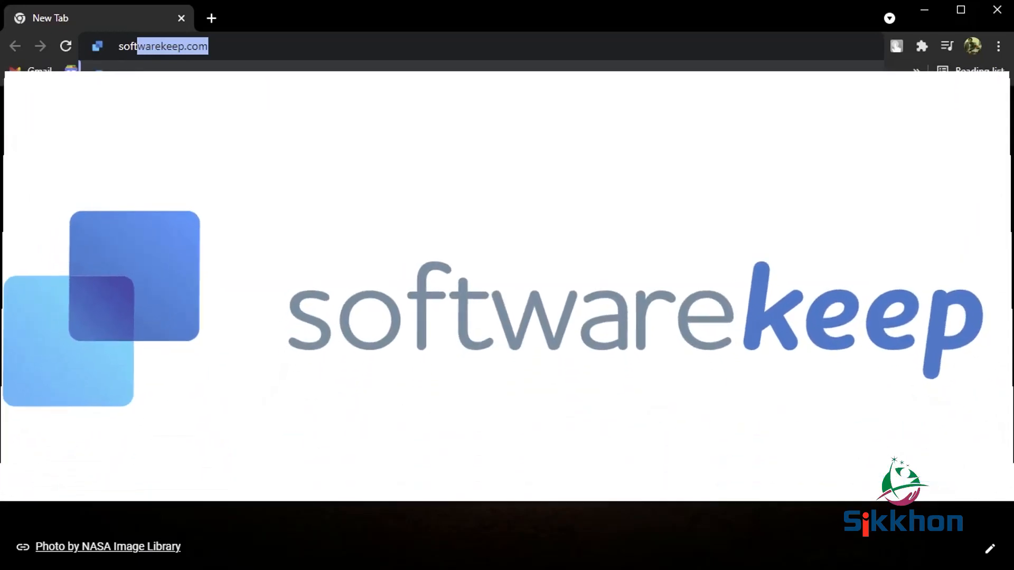
- Switch to the Chrome browser, load softwarekeep.com and browse its Windows 11 products
key(Return)
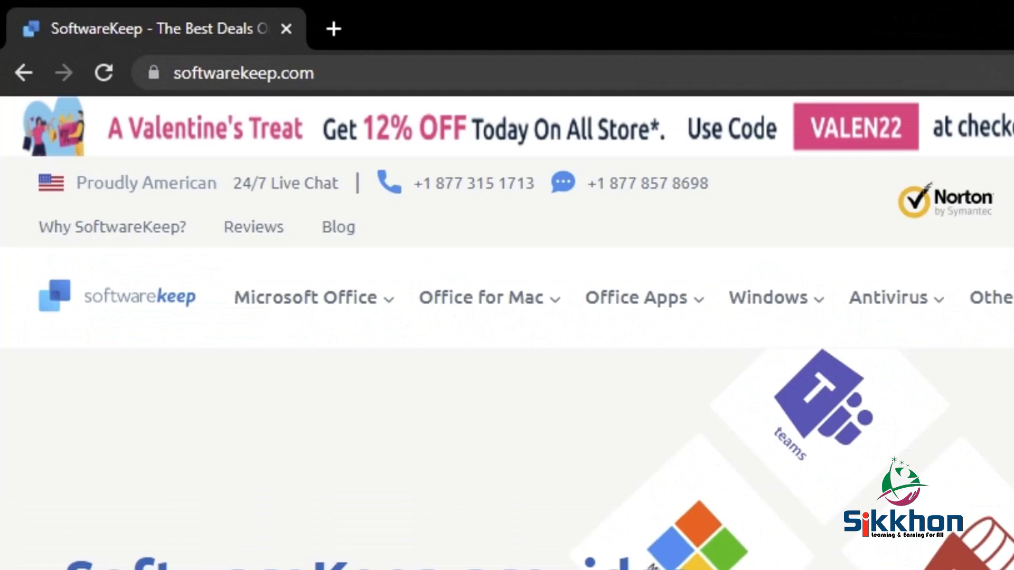
mouse_move(816, 317)
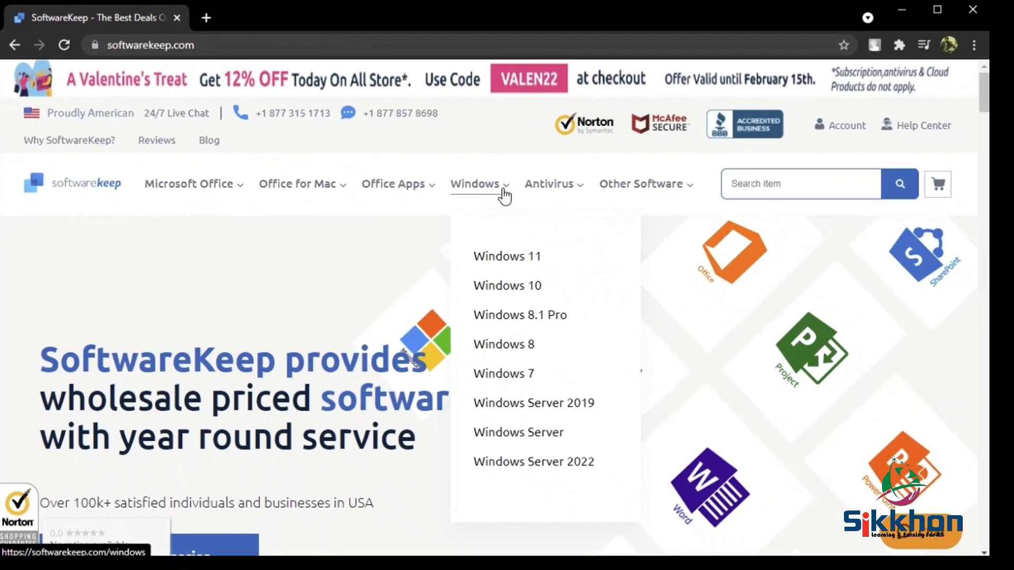
click(526, 257)
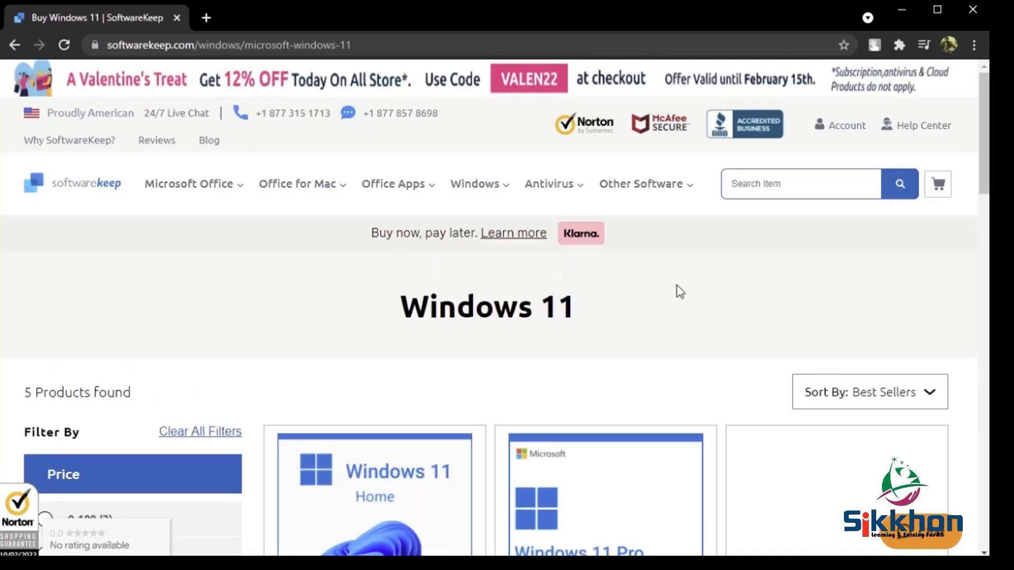
mouse_move(982, 114)
mouse_down()
mouse_move(981, 275)
mouse_move(984, 106)
mouse_up()
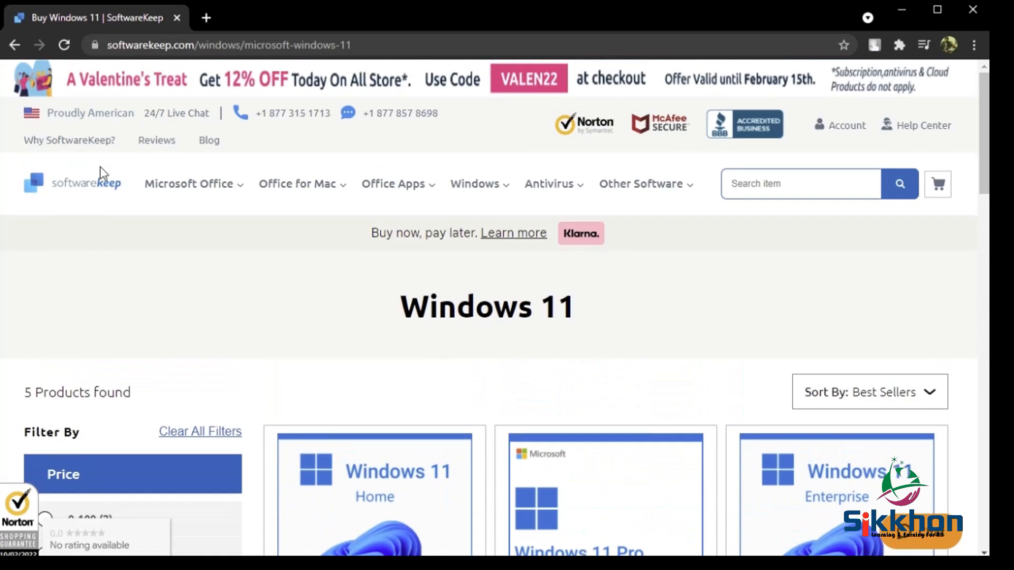
- Browse the Microsoft Office category and view the Microsoft Office 2021 Professional Plus product
mouse_move(226, 186)
click(185, 188)
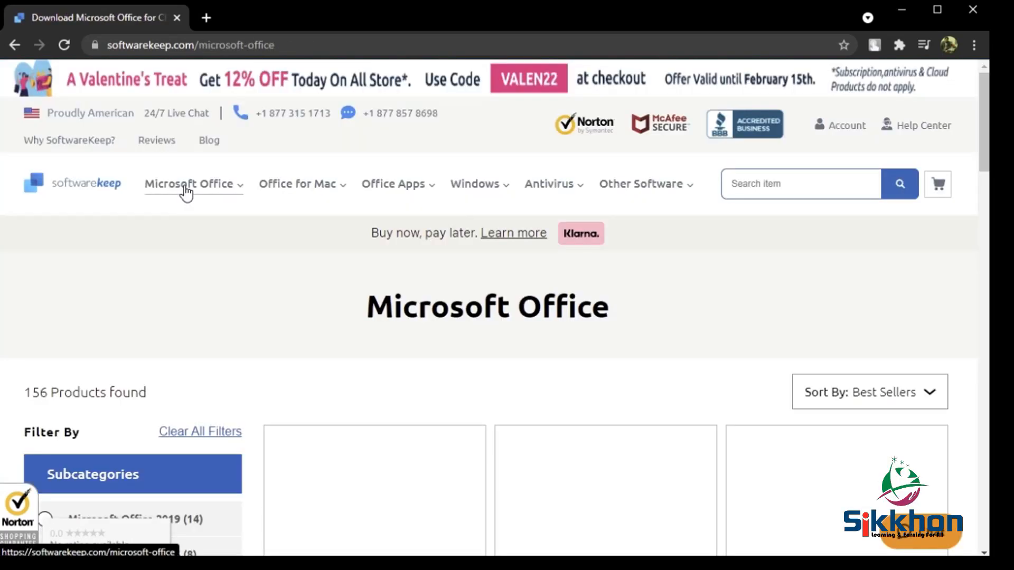
mouse_move(984, 134)
mouse_down()
mouse_move(975, 330)
mouse_move(983, 126)
mouse_up()
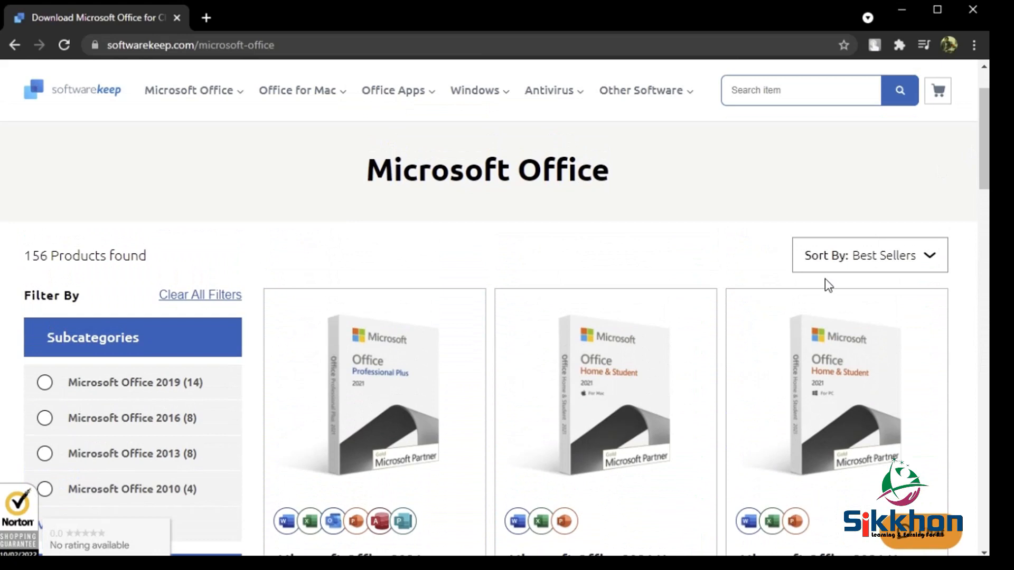
click(374, 347)
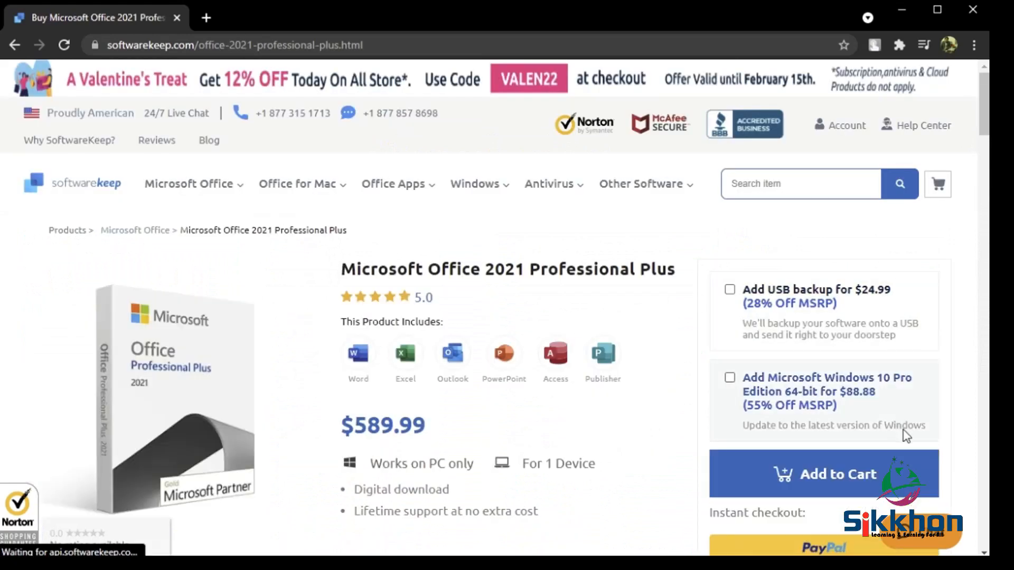
- Add Microsoft Office 2021 Professional Plus to the cart, reveal the promo code field, and close the cart
click(821, 474)
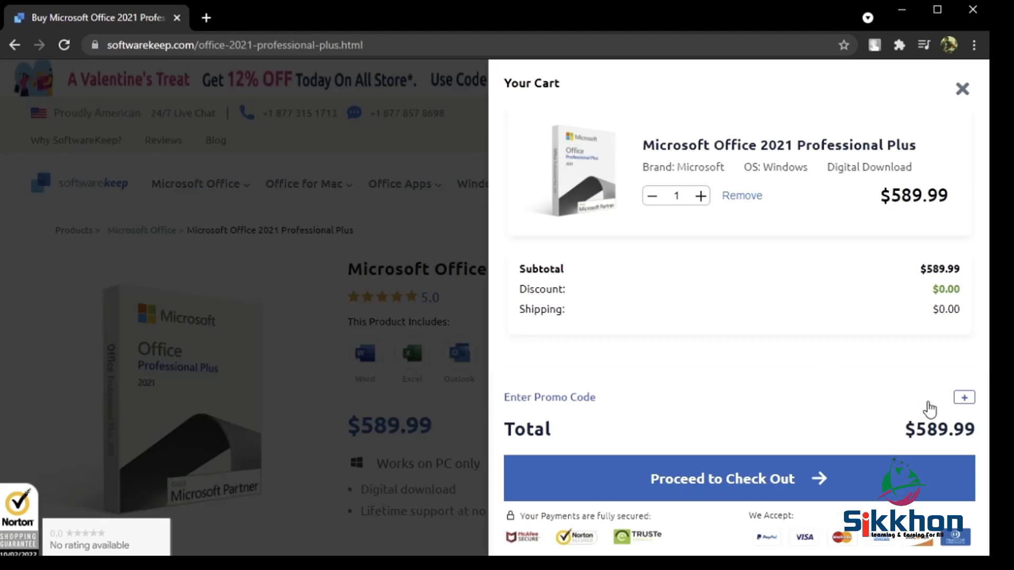
click(967, 399)
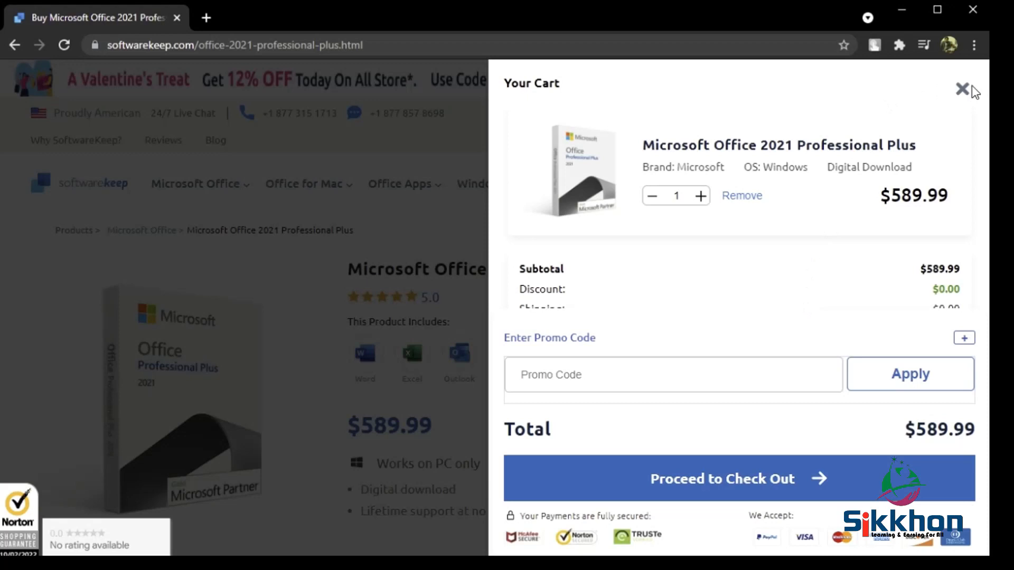
click(963, 90)
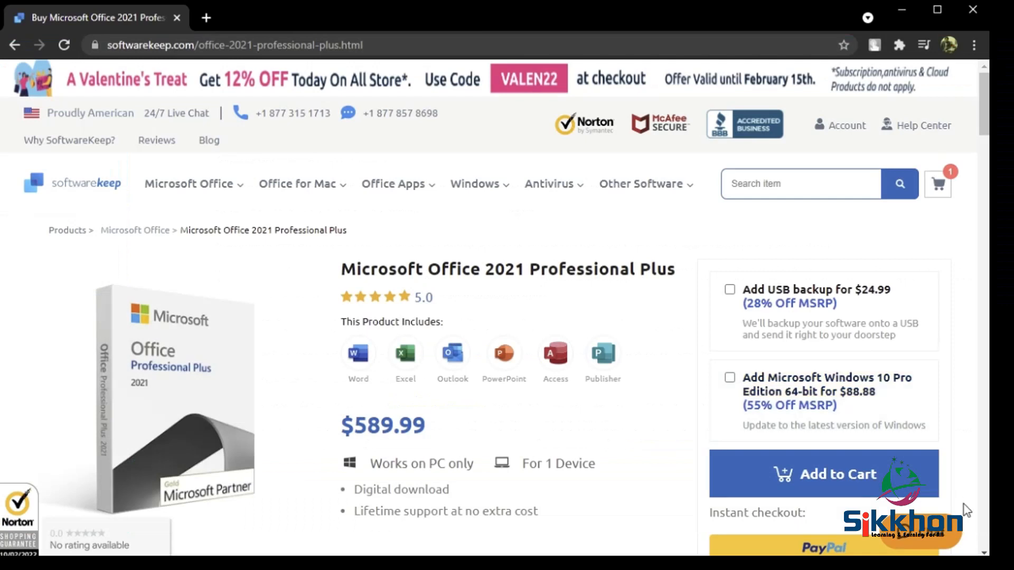
click(938, 538)
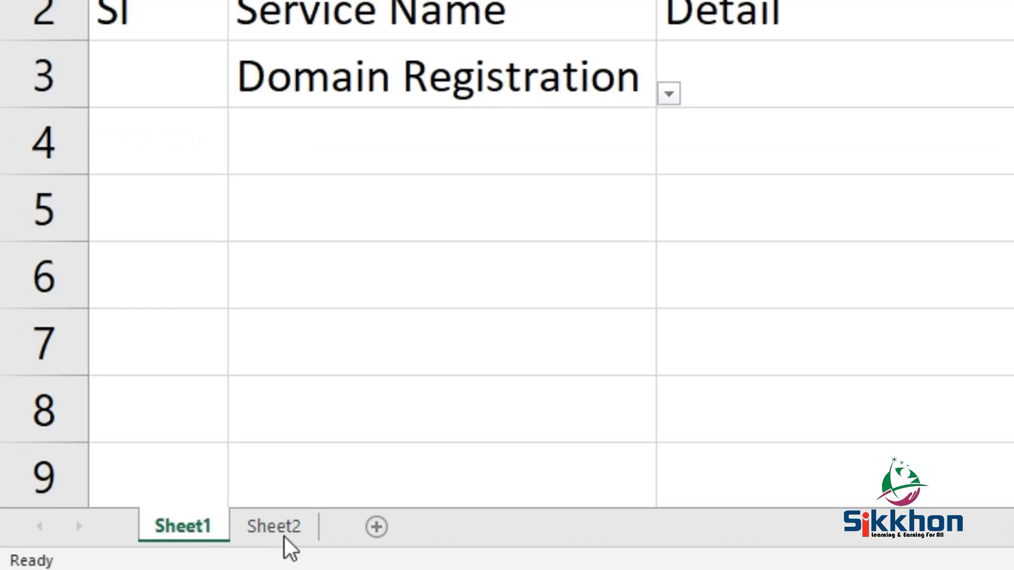
- After checking the Sheet2 services list in Excel, choose Hosting for B3 and Software Development for B4 from the Sheet1 drop-downs
click(267, 536)
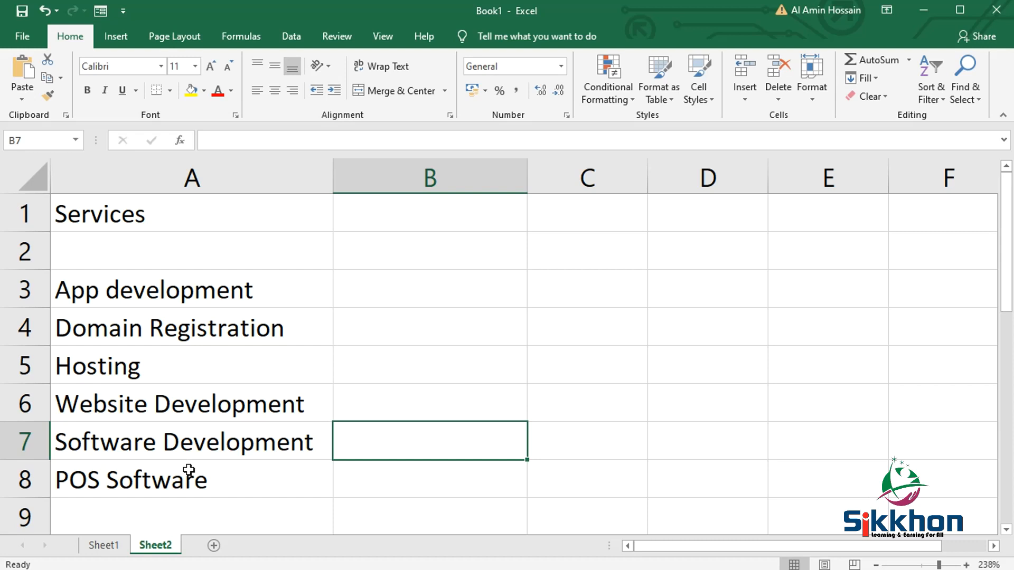
click(104, 545)
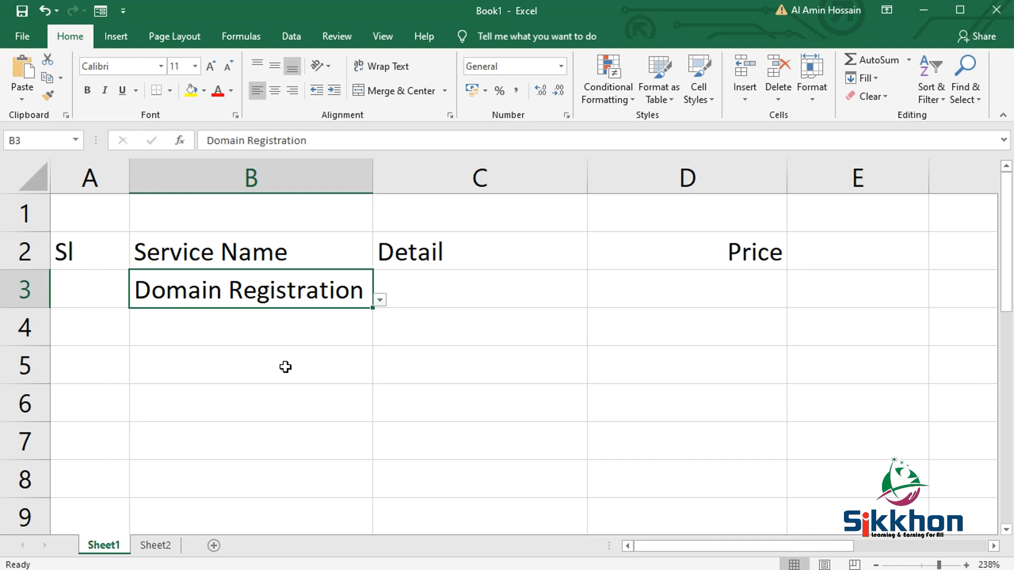
click(379, 300)
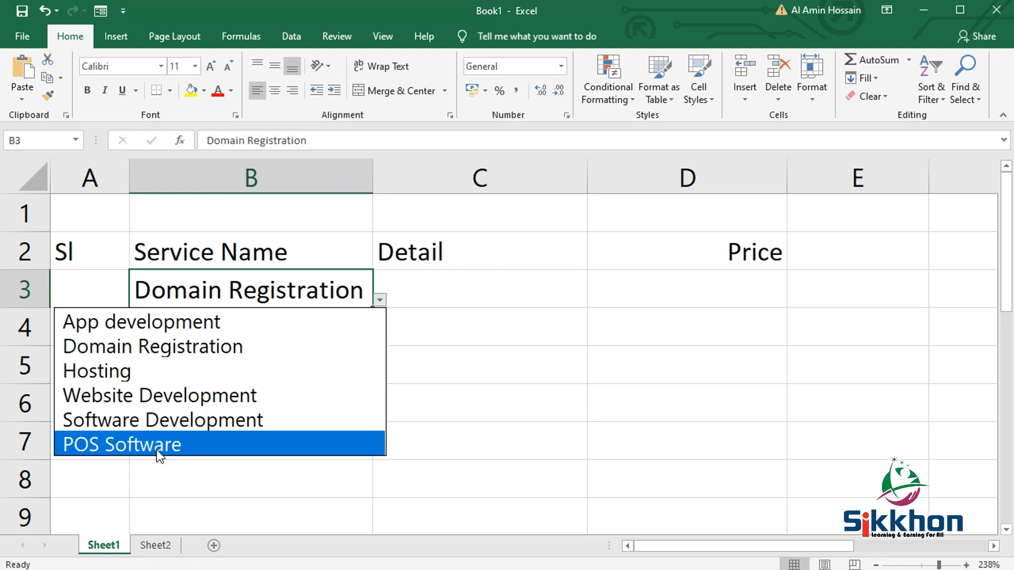
click(199, 371)
click(295, 343)
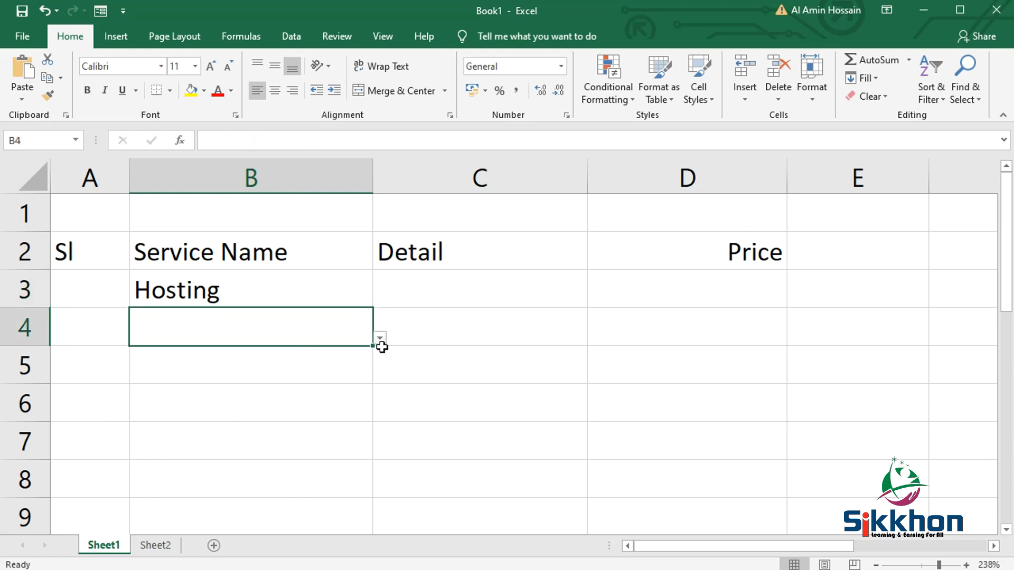
click(380, 340)
click(240, 457)
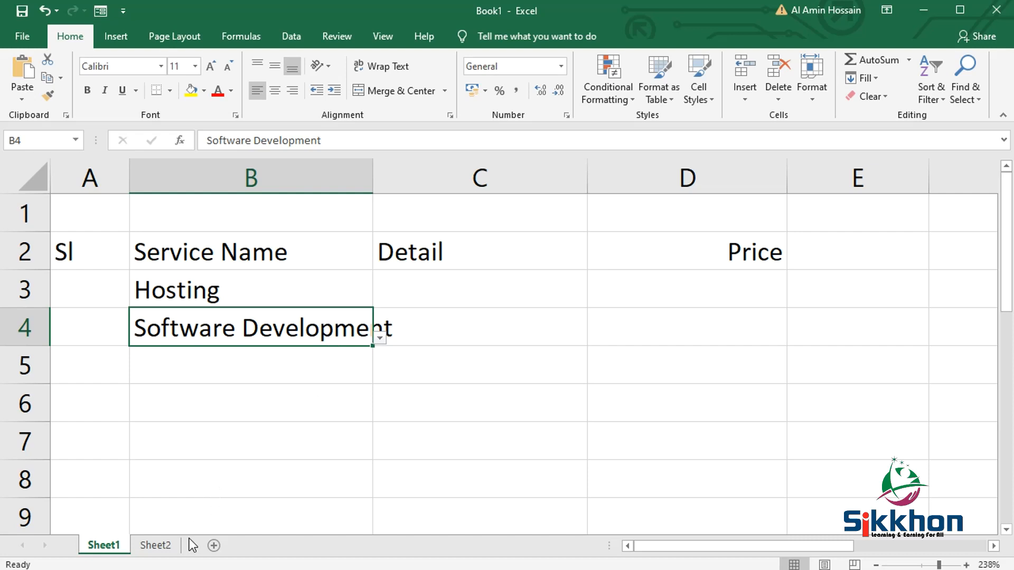
- Compare the source services on Sheet2 with the Service Name entries on Sheet1
click(161, 546)
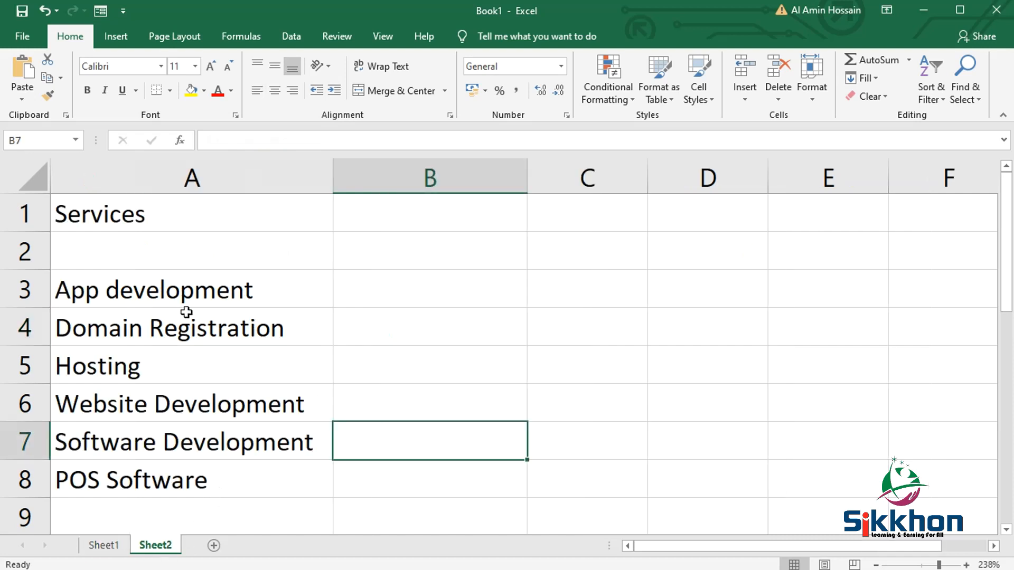
click(104, 545)
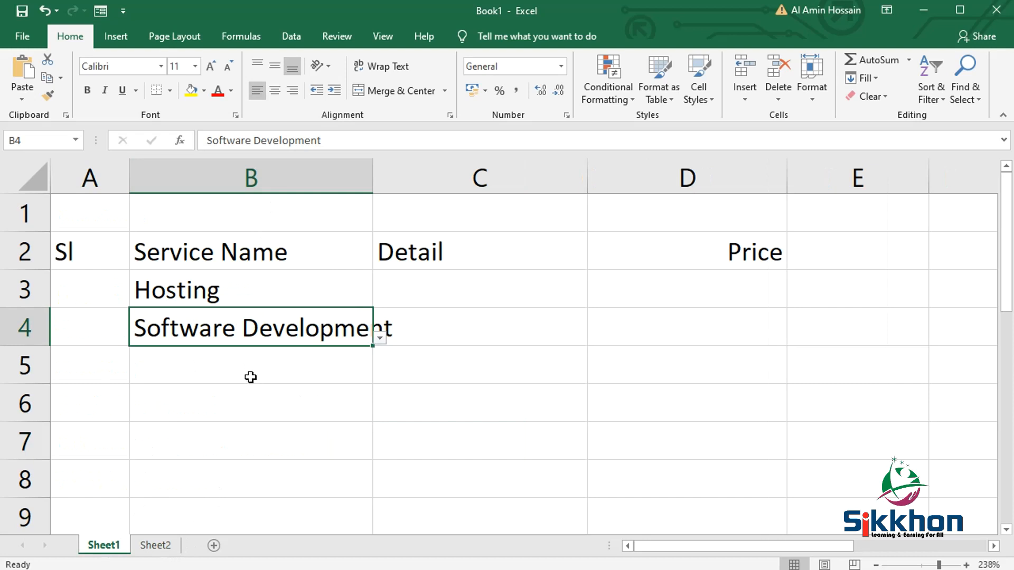
click(167, 548)
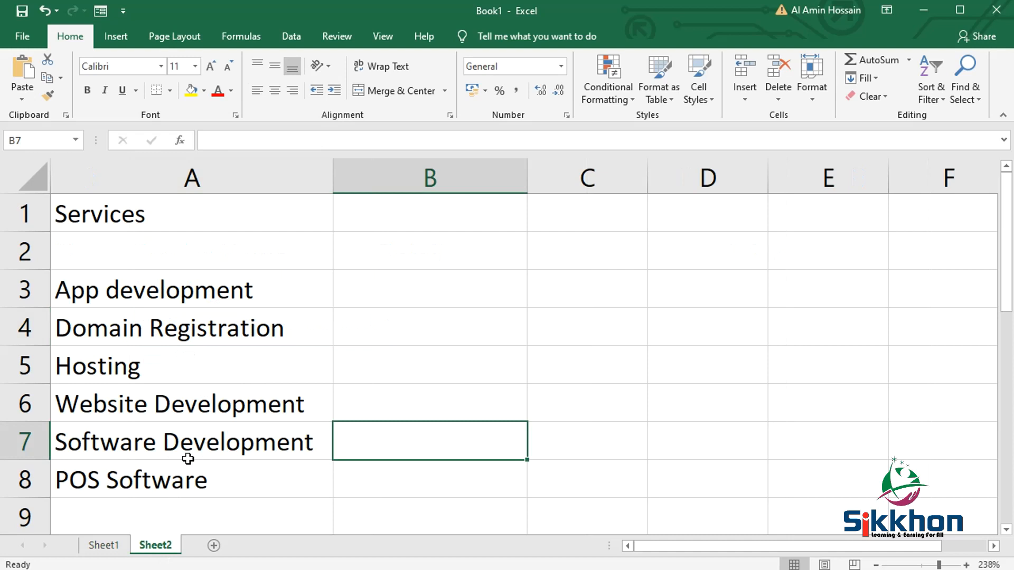
- Clear the Service Name entries in B3:B4 on Sheet1
click(103, 546)
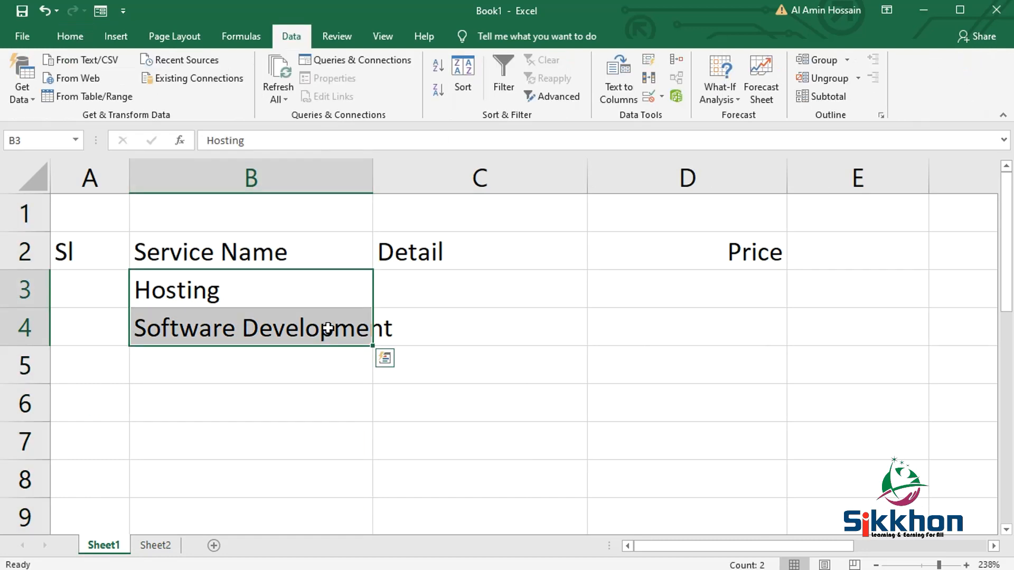
key(Delete)
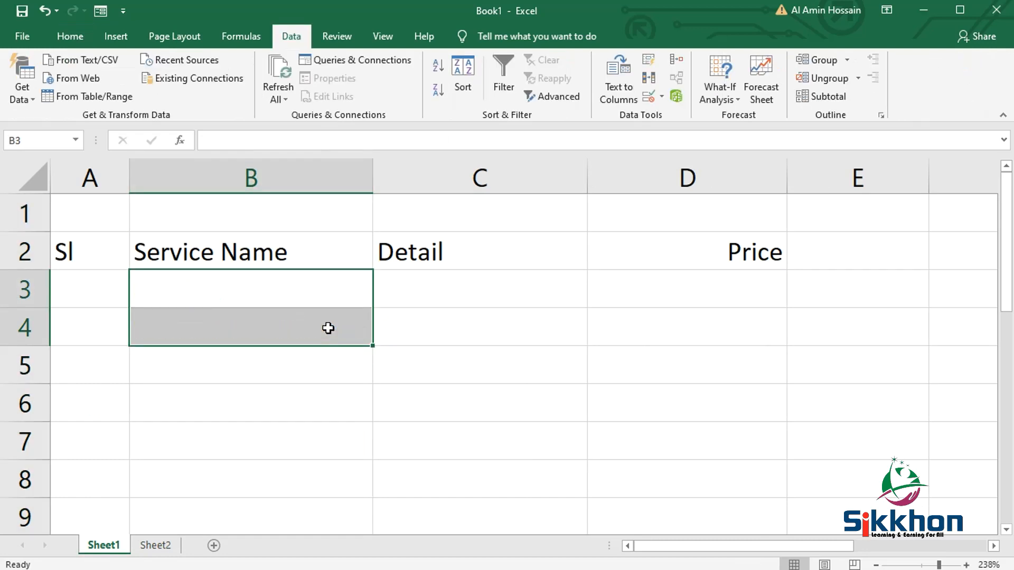
click(338, 304)
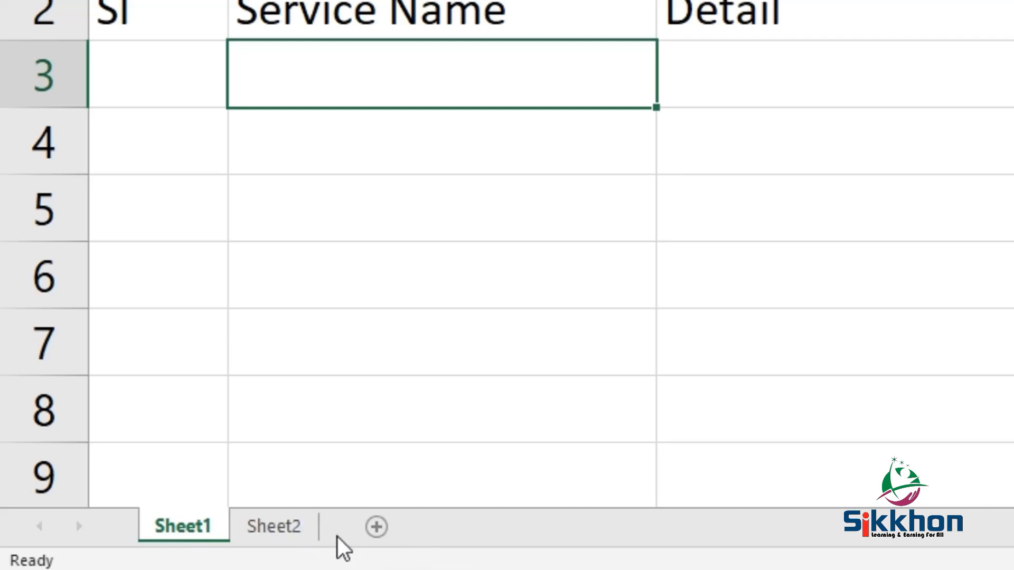
- Add a new worksheet and widen column B to about twice its width
click(379, 529)
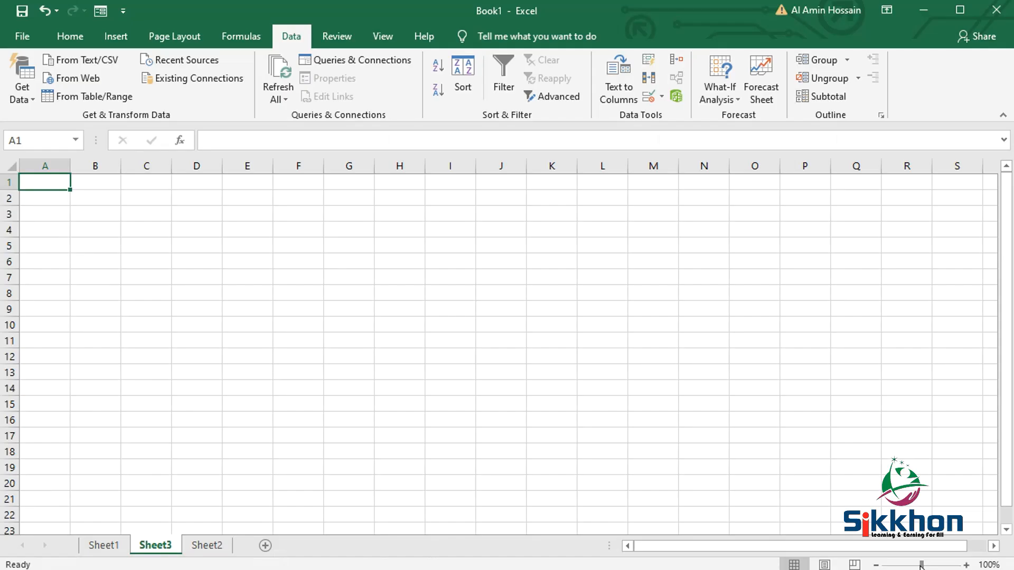
drag(922, 566, 938, 566)
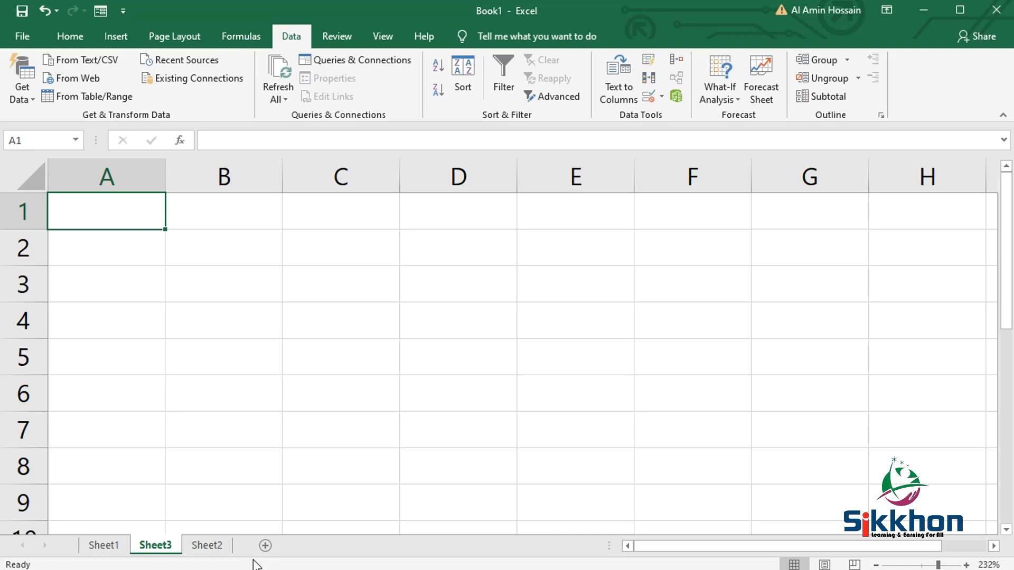
drag(283, 177, 418, 179)
- Enter the heading List in cell B2 of the new sheet
click(291, 238)
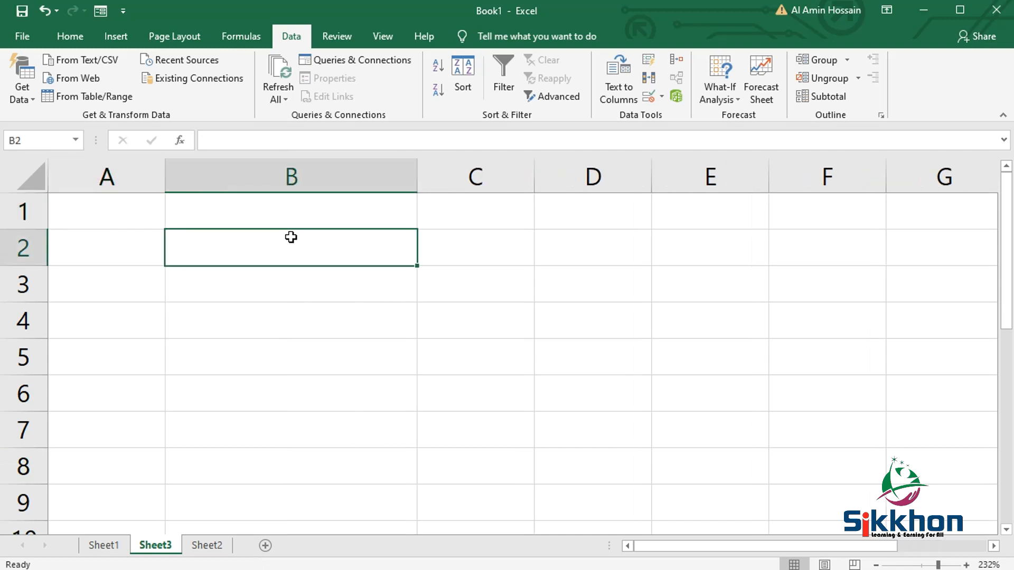
text(List)
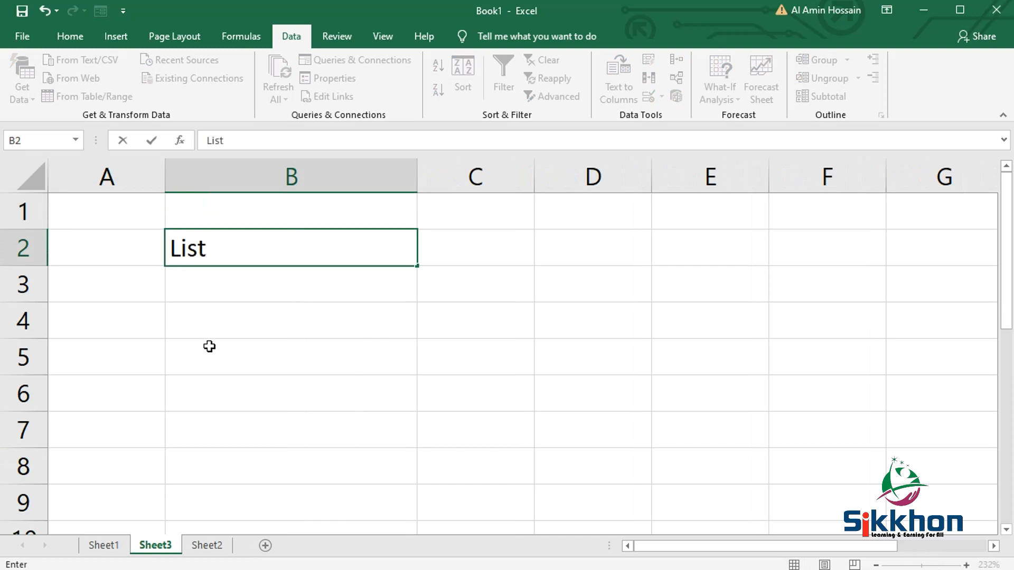
click(231, 319)
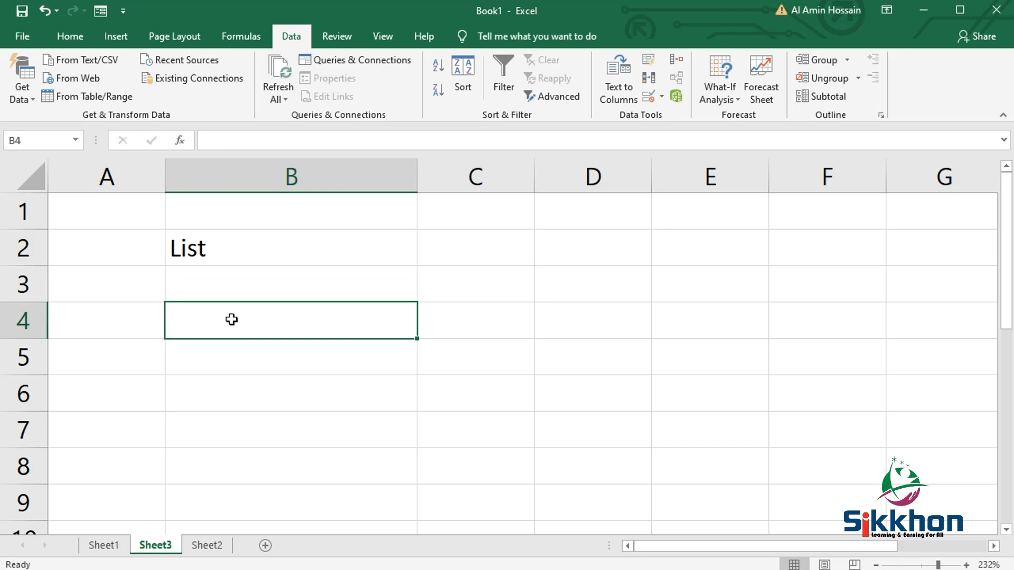
- Enter Student Visa in cell B4 as the first list item
text(Studemn)
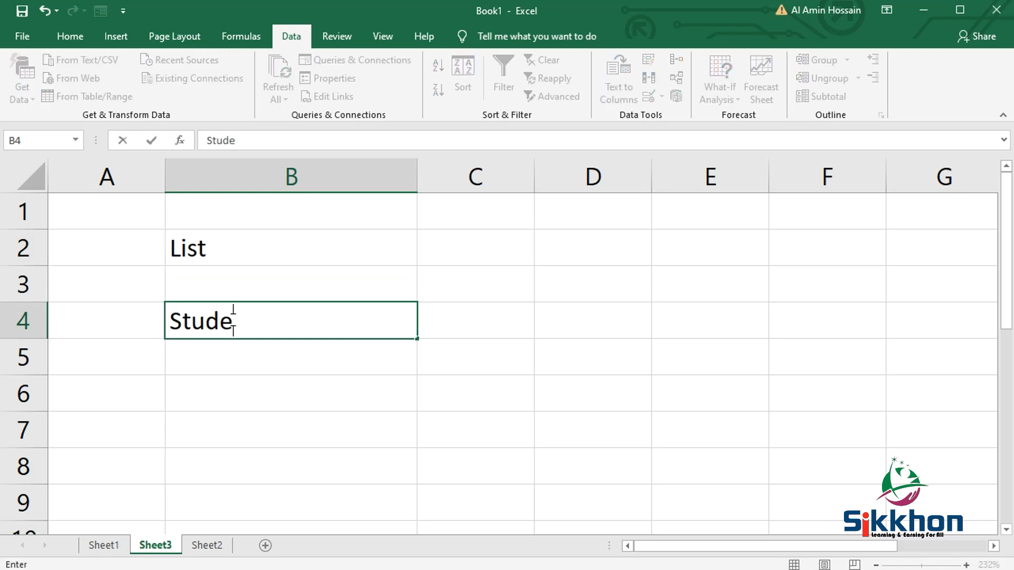
key(BackSpace)
text(nt)
key(BackSpace)
key(BackSpace)
key(BackSpace)
key(BackSpace)
text(nt Visa)
key(Return)
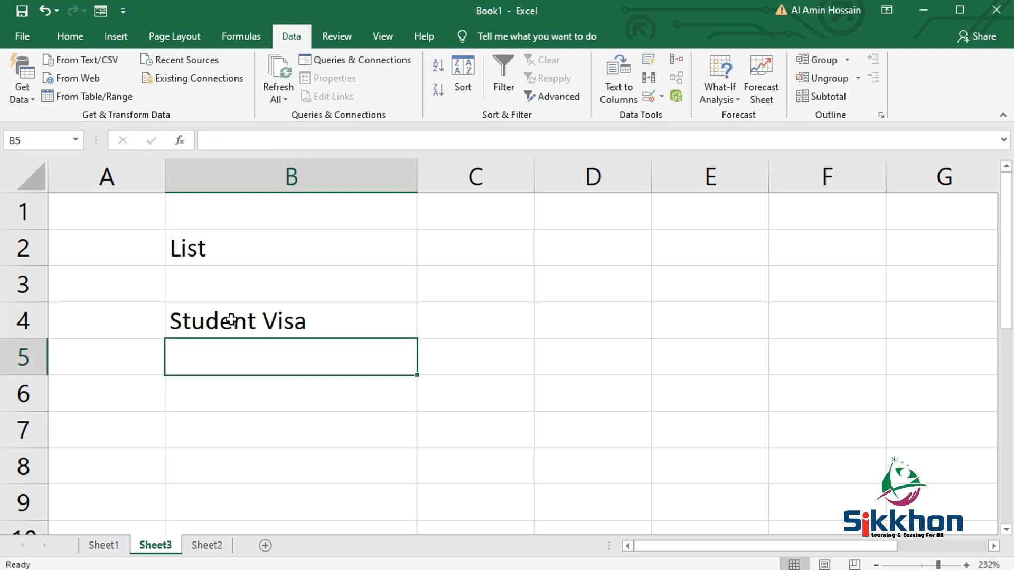
- Add the list items Visa in B5 and Ticketing in B6
text(Visa)
key(Return)
text(Ticketing)
key(Return)
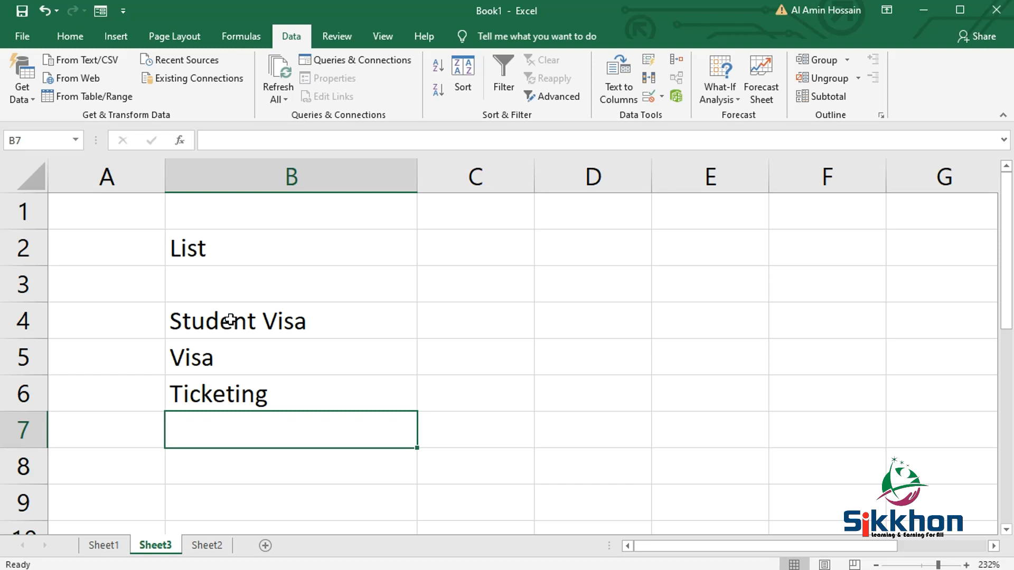
- Enter Visa 2 in cell B7 as the fourth list item
text(Vi)
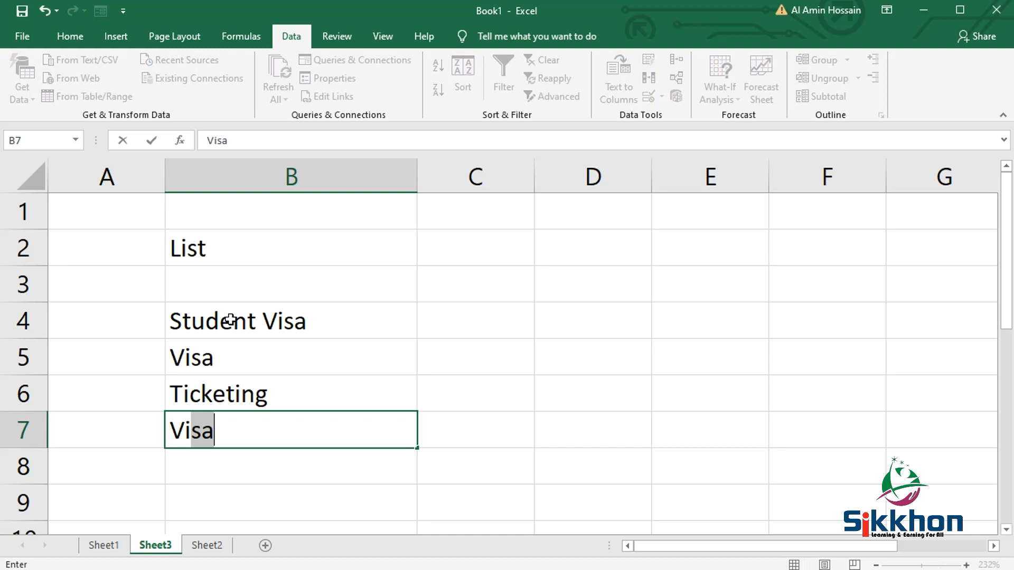
key(Tab)
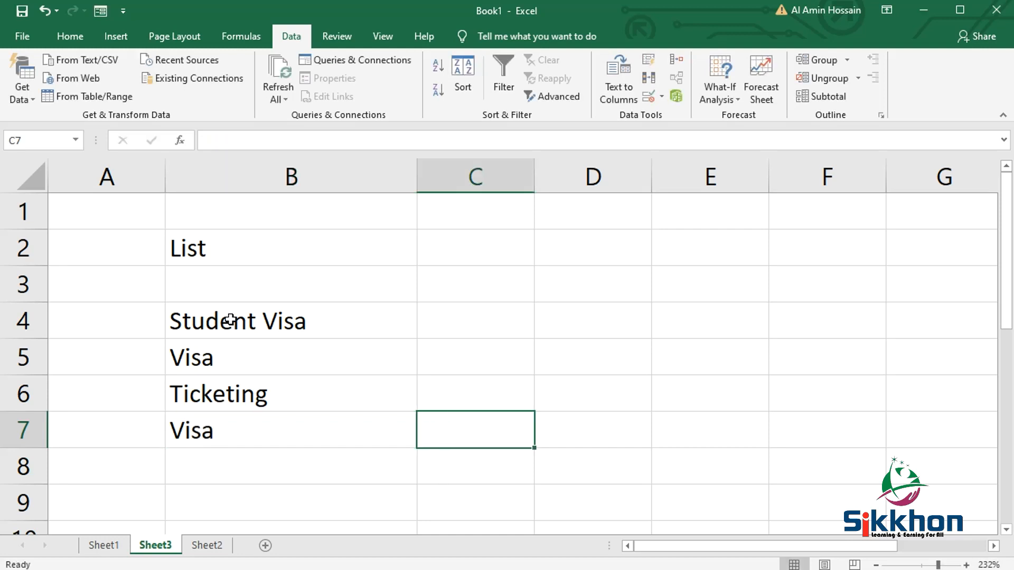
double_click(233, 429)
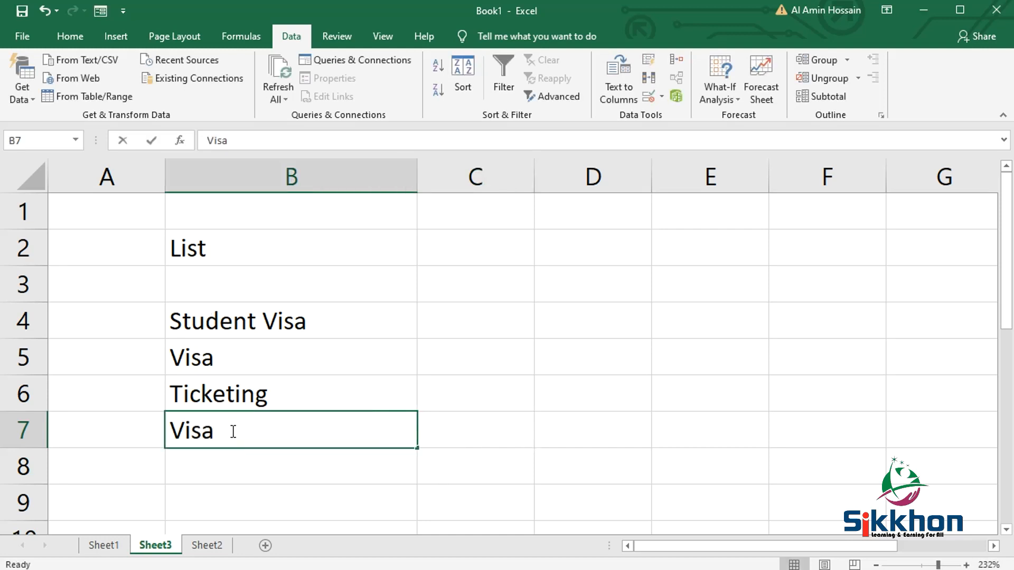
text(2)
click(325, 401)
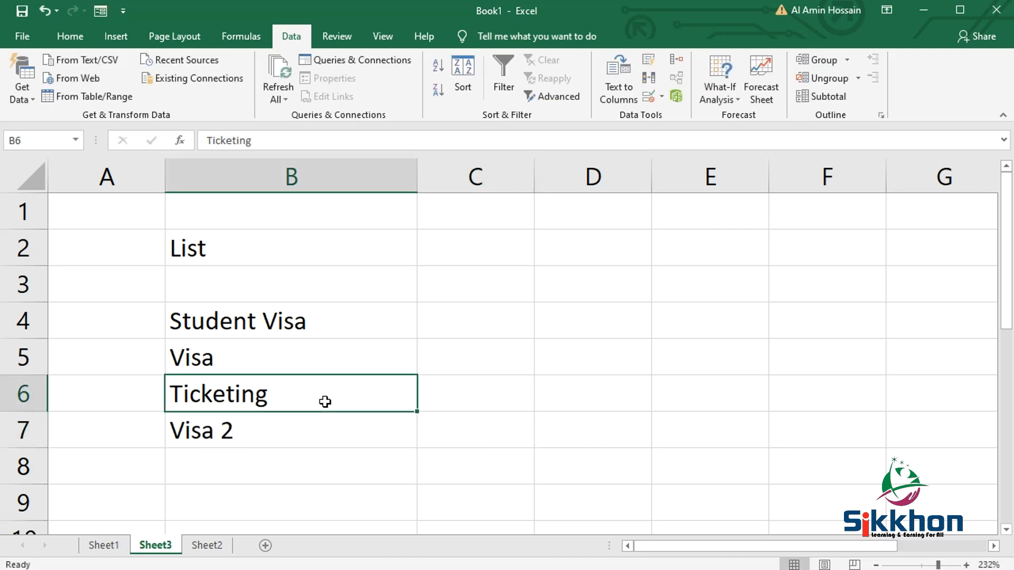
- Start data validation for the whole Service Name column on Sheet1 and allow only List values
click(116, 550)
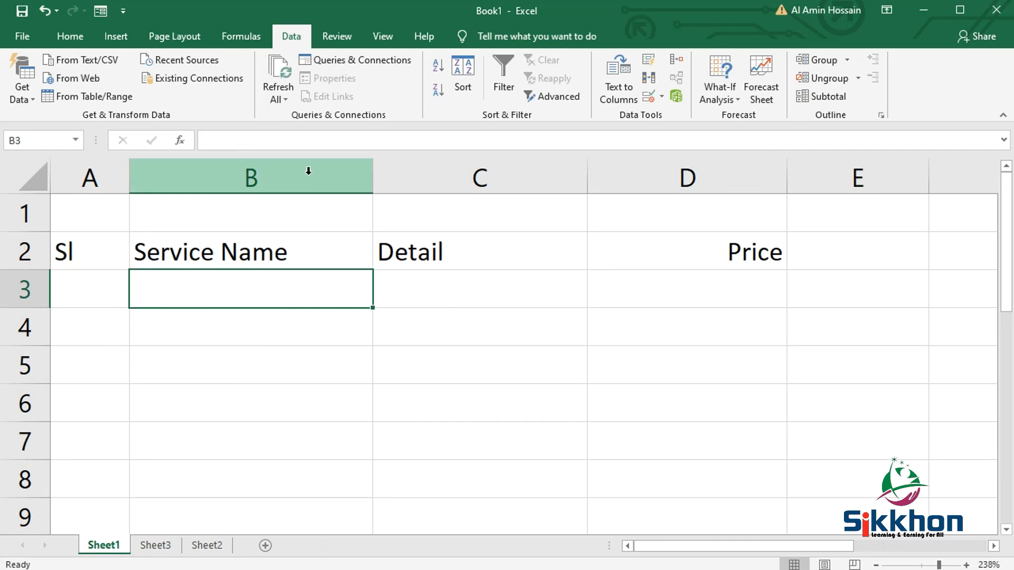
click(287, 170)
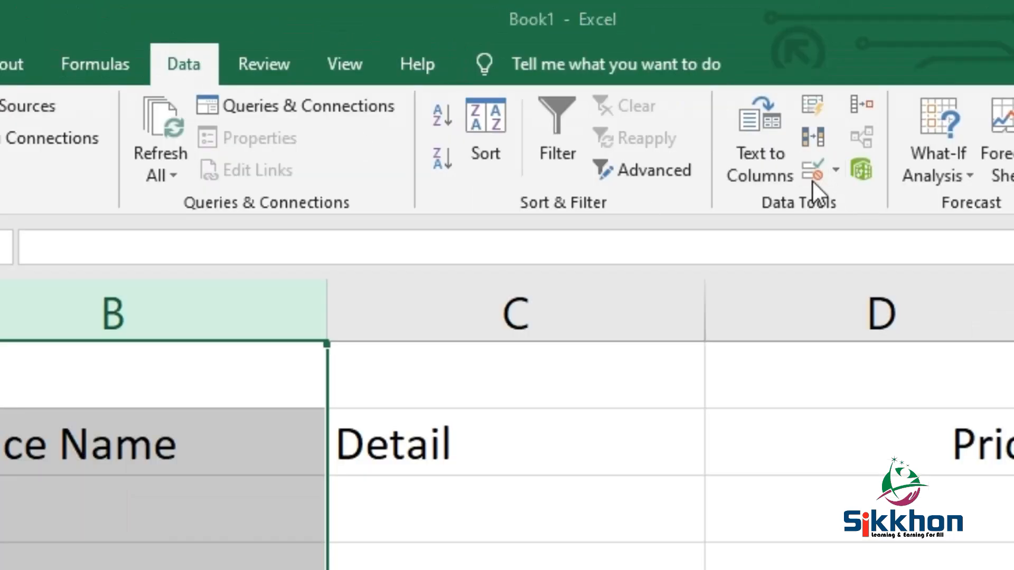
click(813, 181)
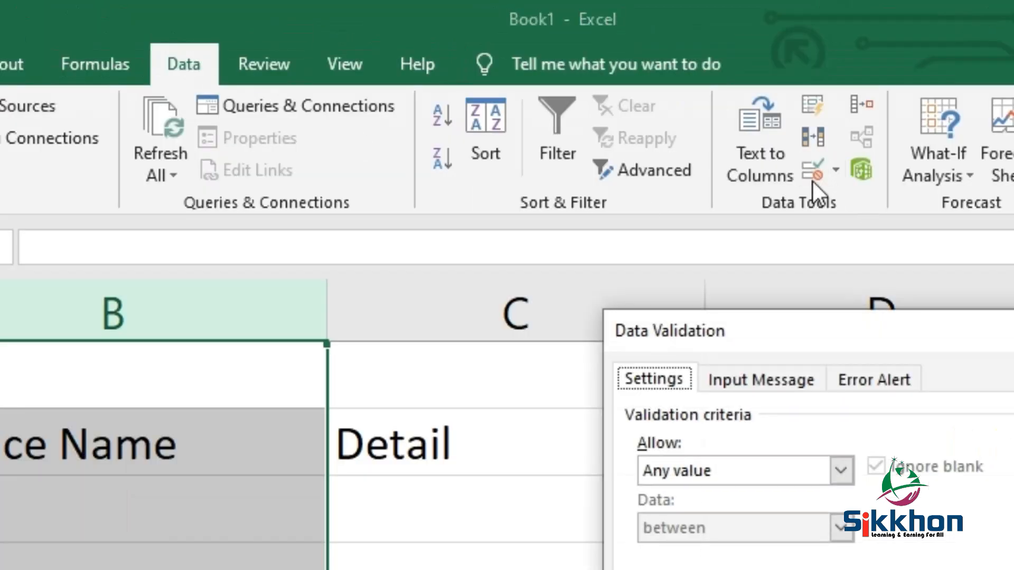
drag(894, 340, 691, 324)
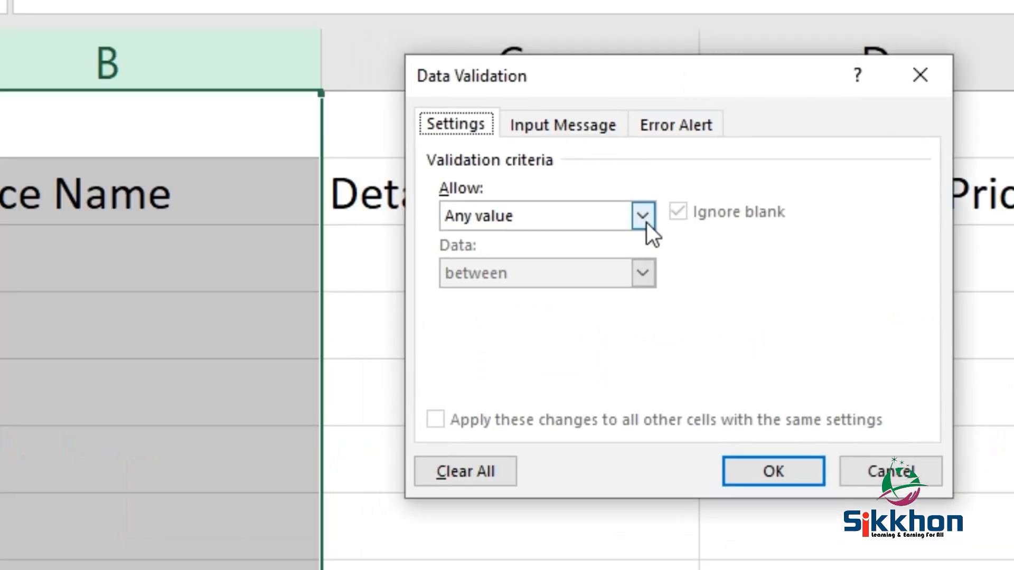
click(646, 221)
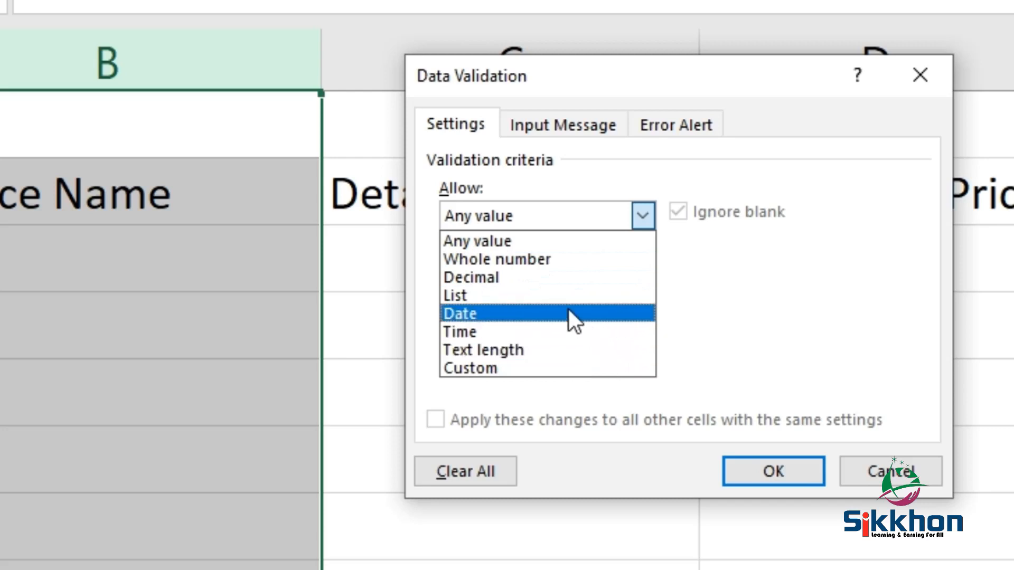
click(541, 299)
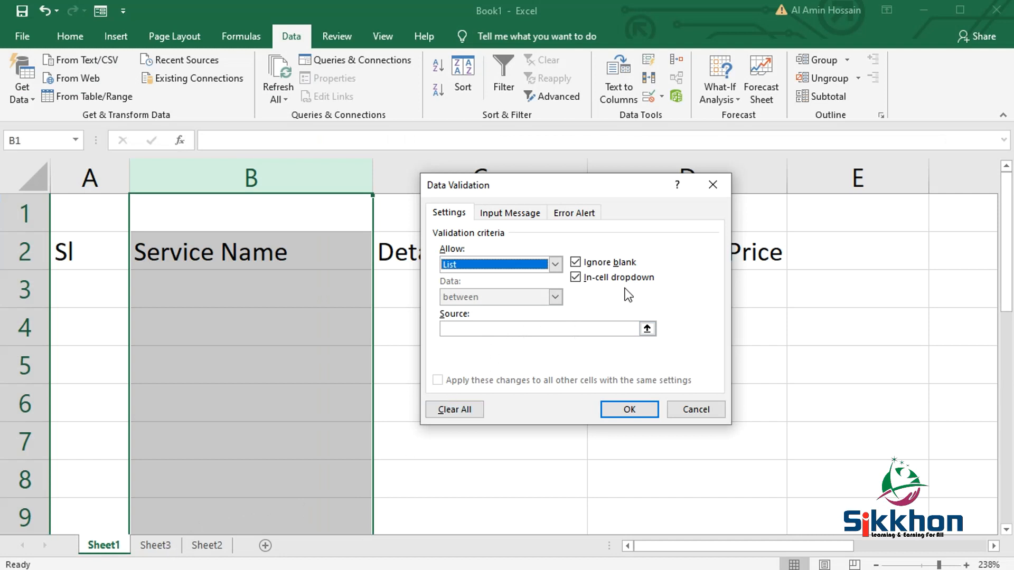
- Set the validation list source to =Sheet3!$B$4:$B$9 and apply it
click(648, 327)
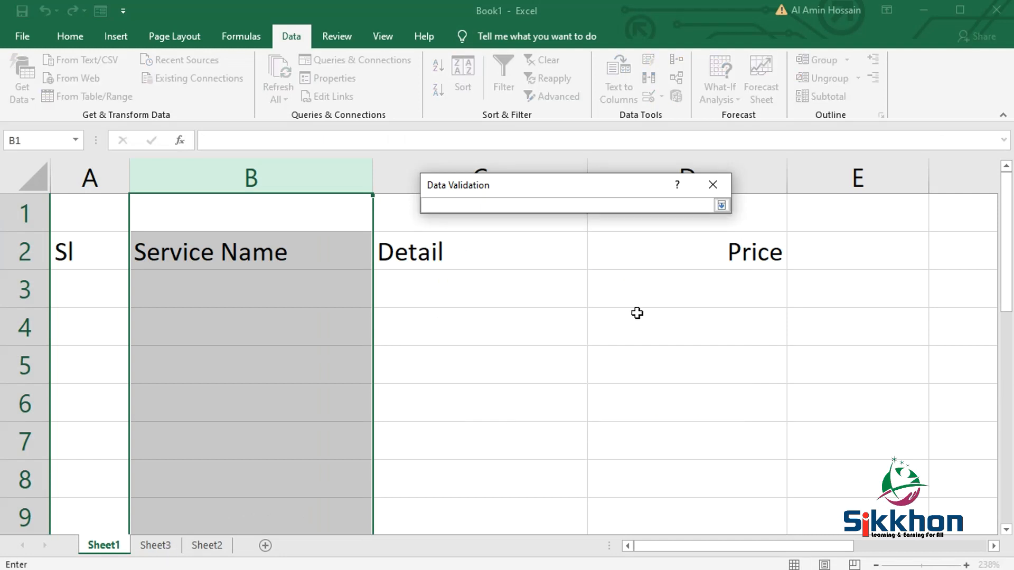
click(155, 549)
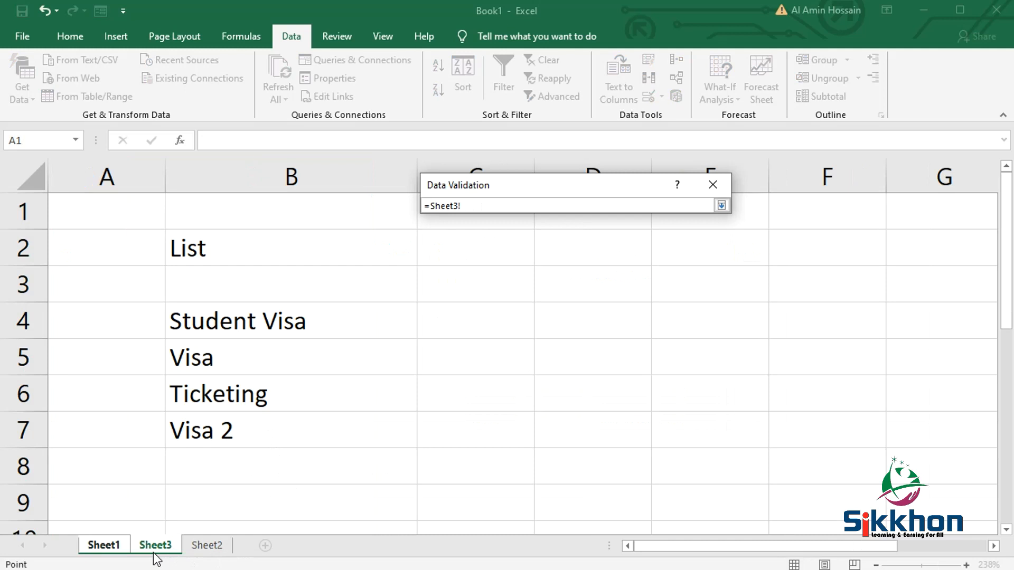
drag(338, 321, 327, 489)
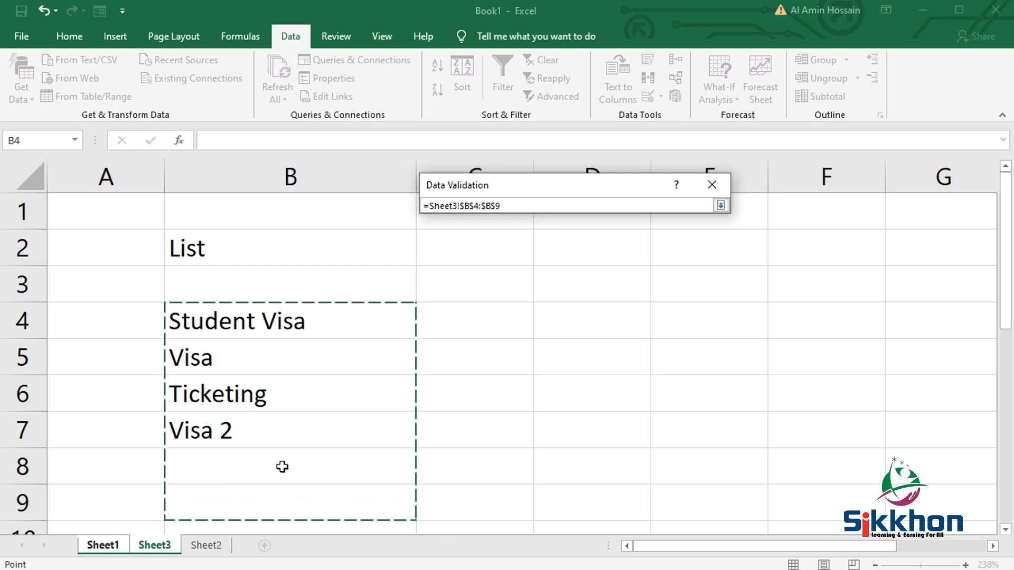
click(721, 206)
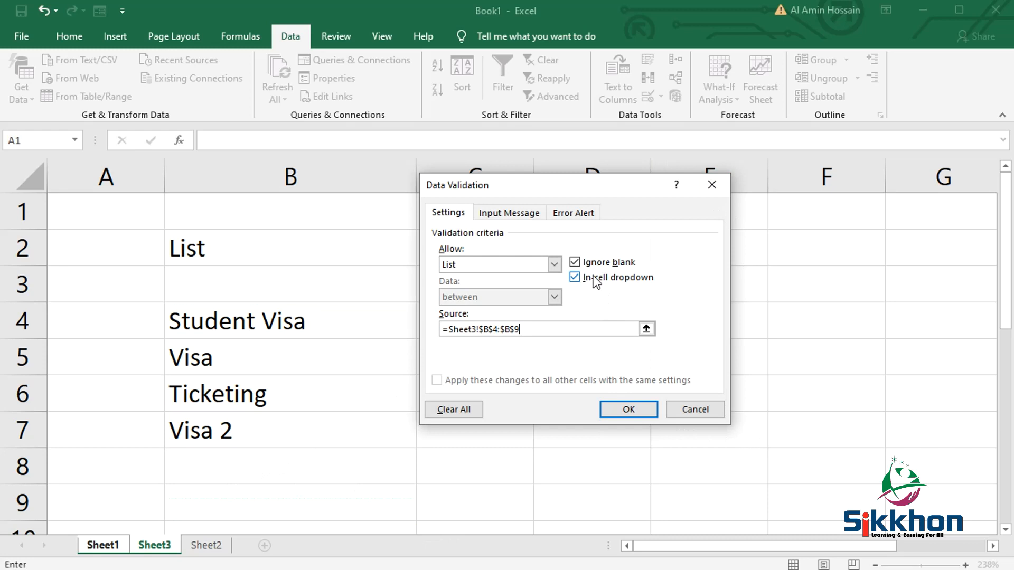
click(629, 410)
key(ctrl+space)
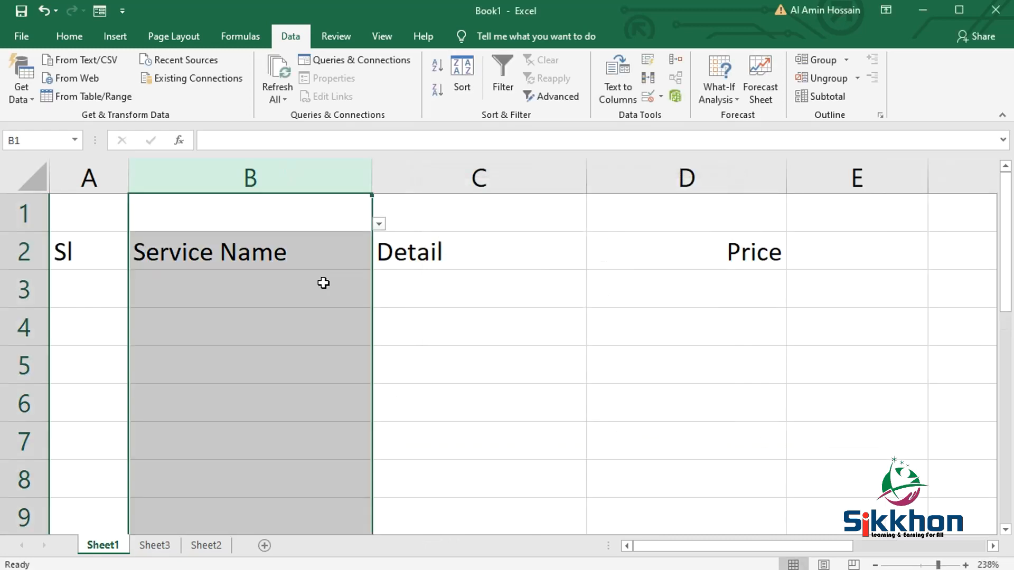
- Choose Visa in B3 and Ticketing in B4 from the cells' drop-down lists
click(340, 286)
click(379, 301)
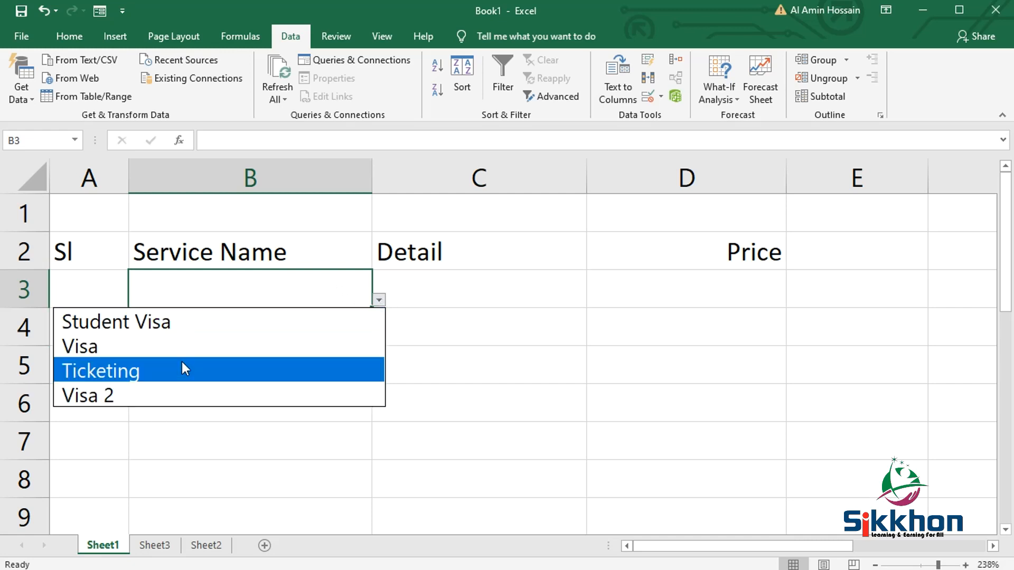
click(213, 341)
click(277, 335)
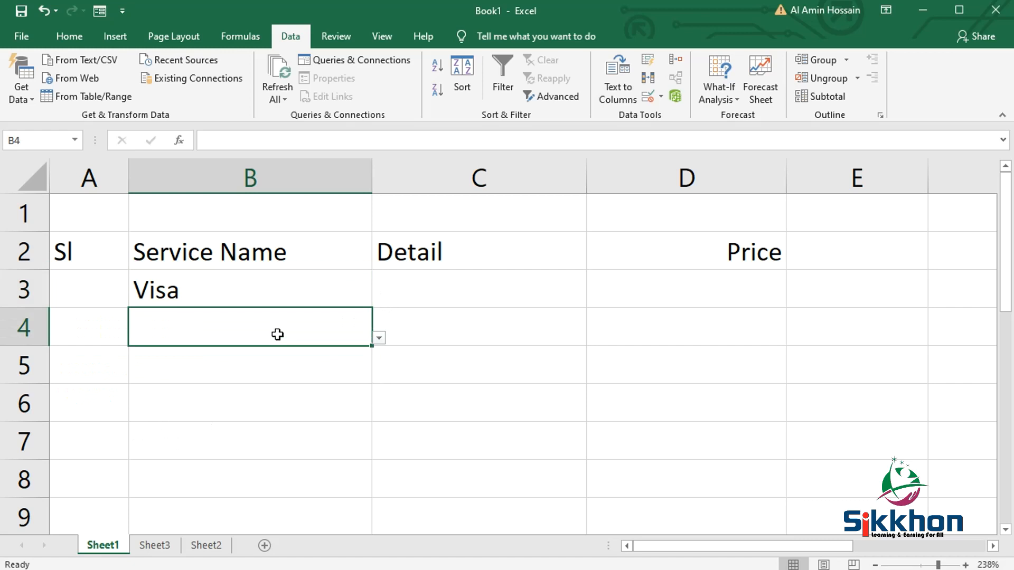
click(379, 339)
click(299, 410)
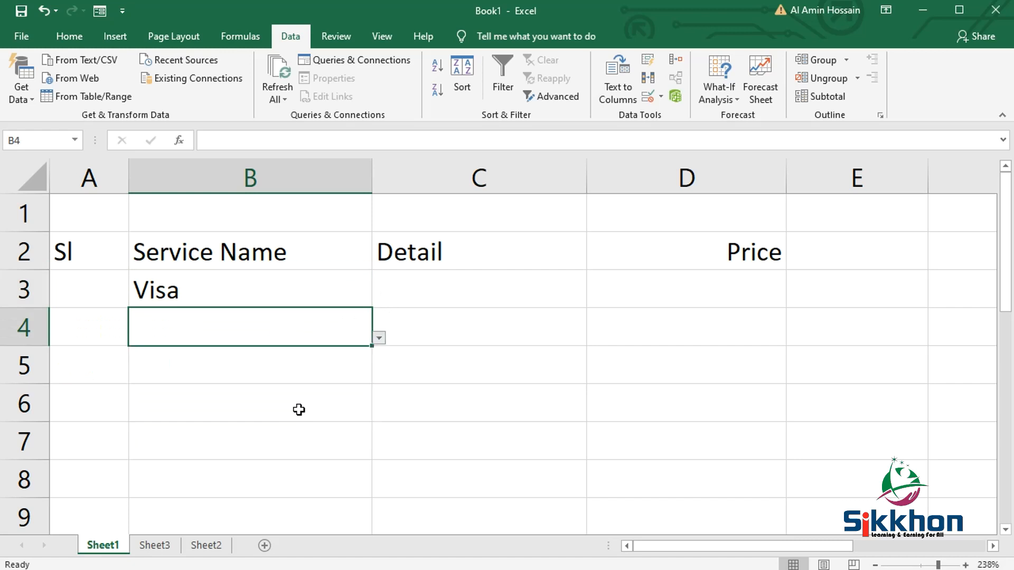
- Enter a price of 15000 in cell D4 for the Ticketing row
click(454, 336)
click(727, 317)
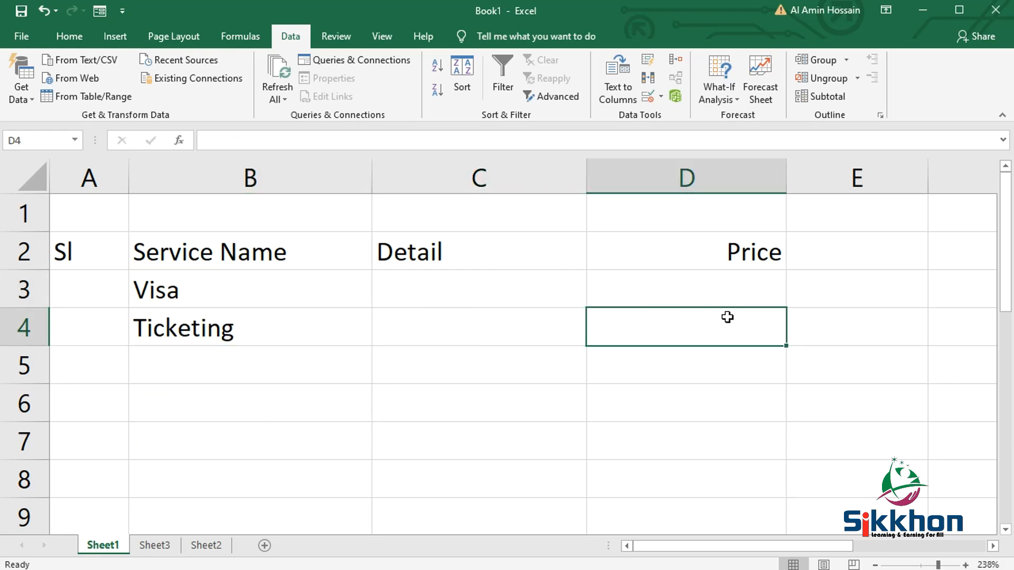
text(15000)
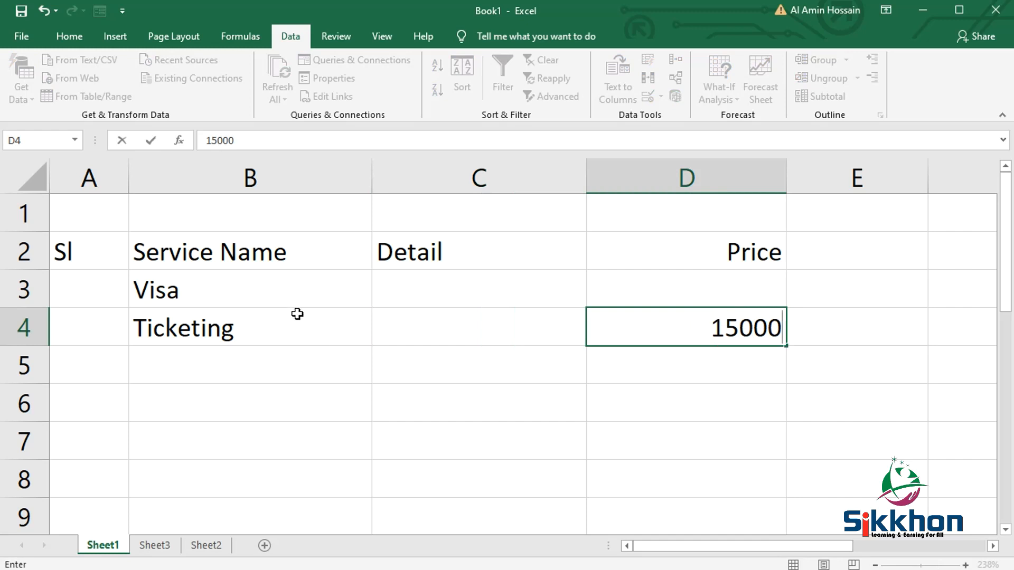
- Choose Visa from the drop-down list in cell B5
click(326, 355)
click(379, 377)
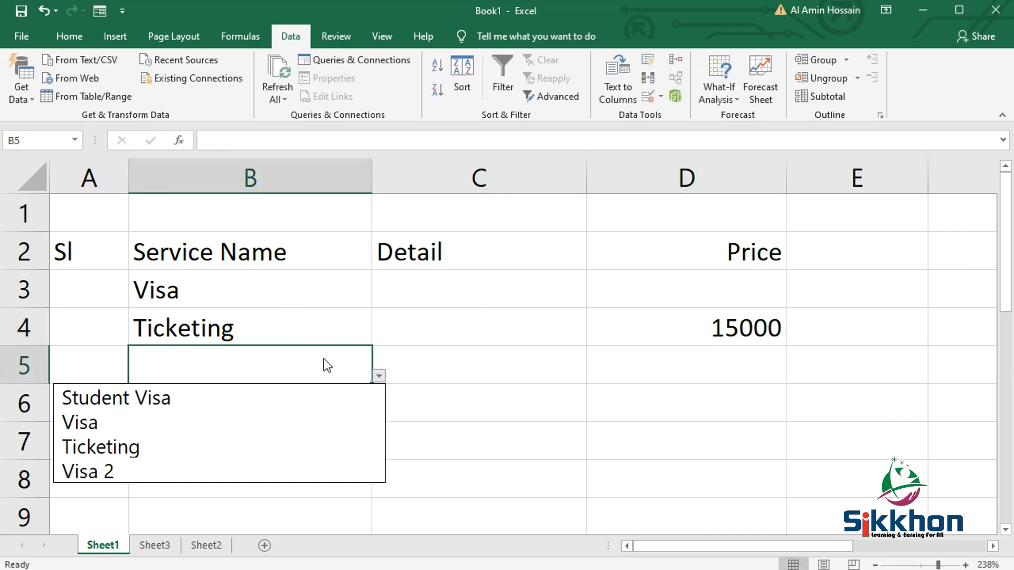
click(203, 425)
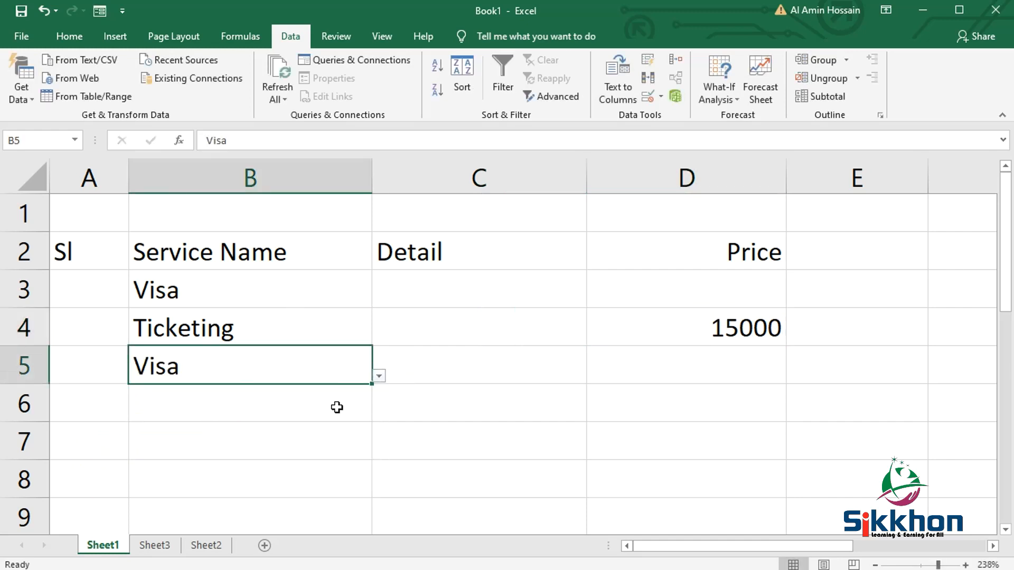
- Add the item others service in cell B8 of the source list on Sheet3
click(153, 544)
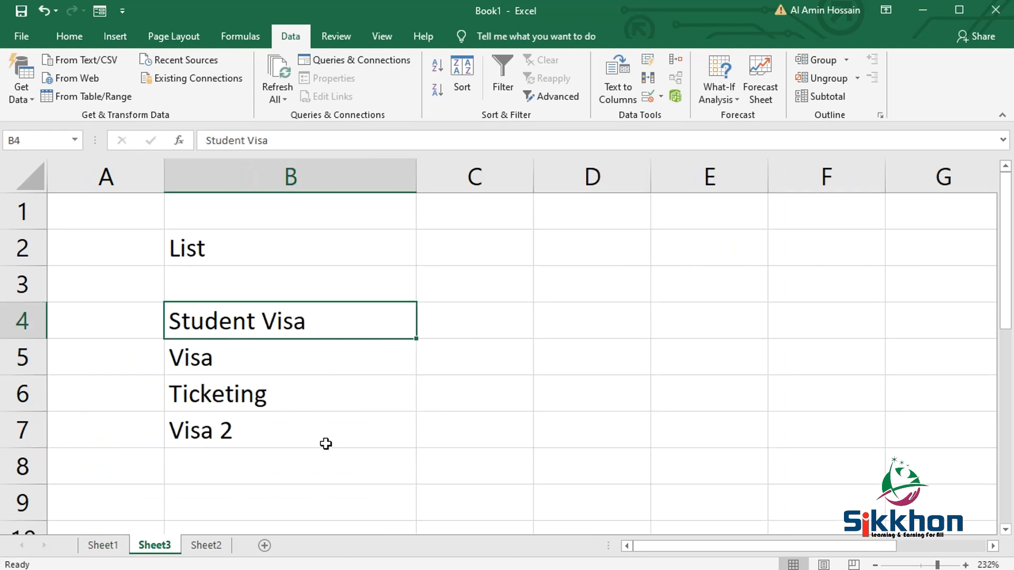
click(277, 466)
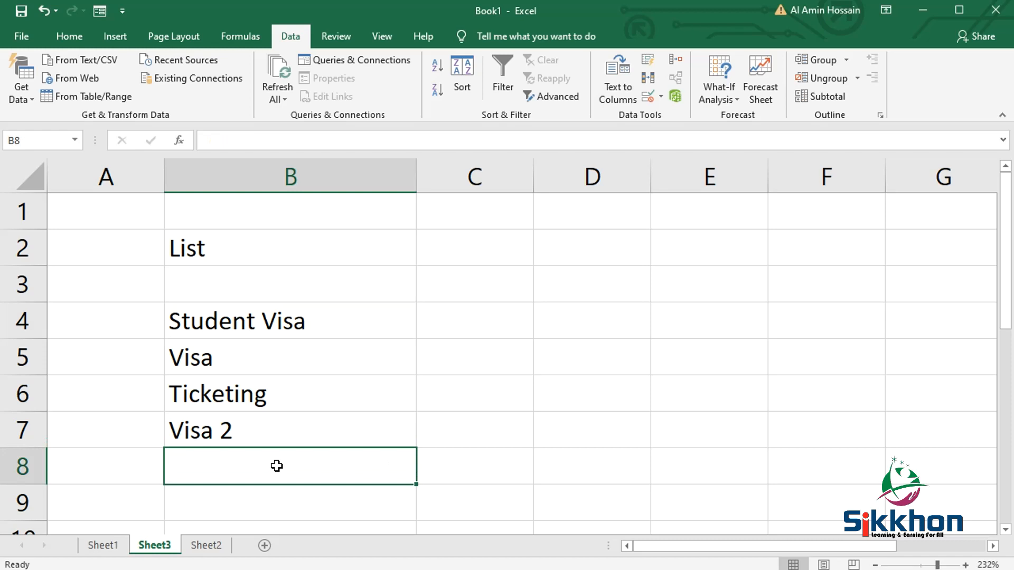
text(o)
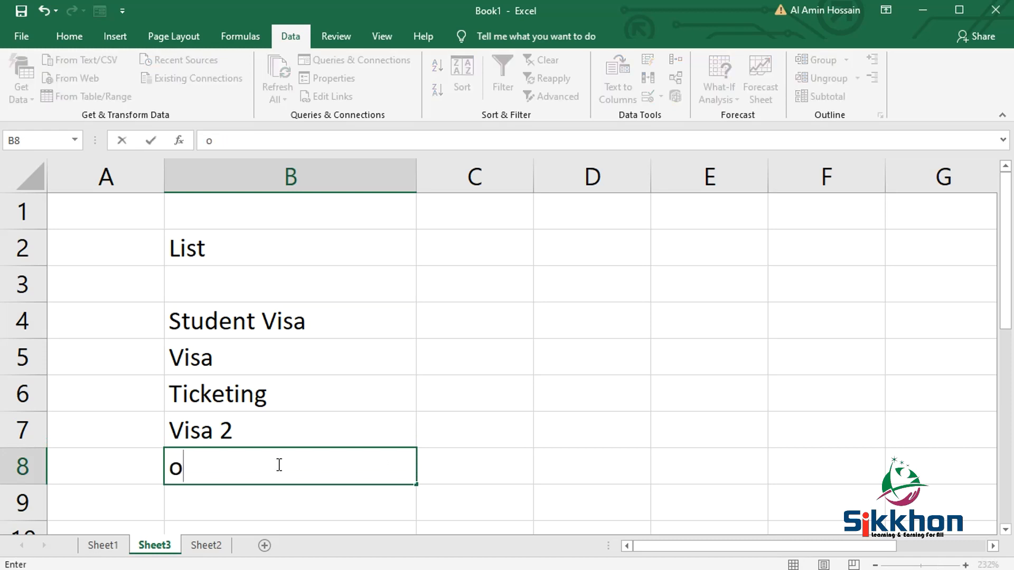
text(thers )
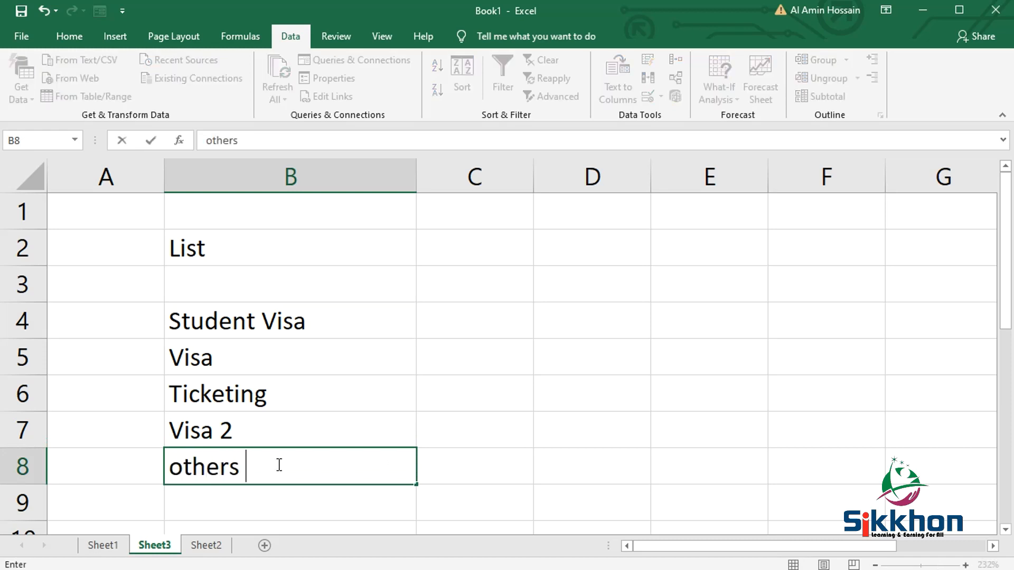
text(service)
click(442, 439)
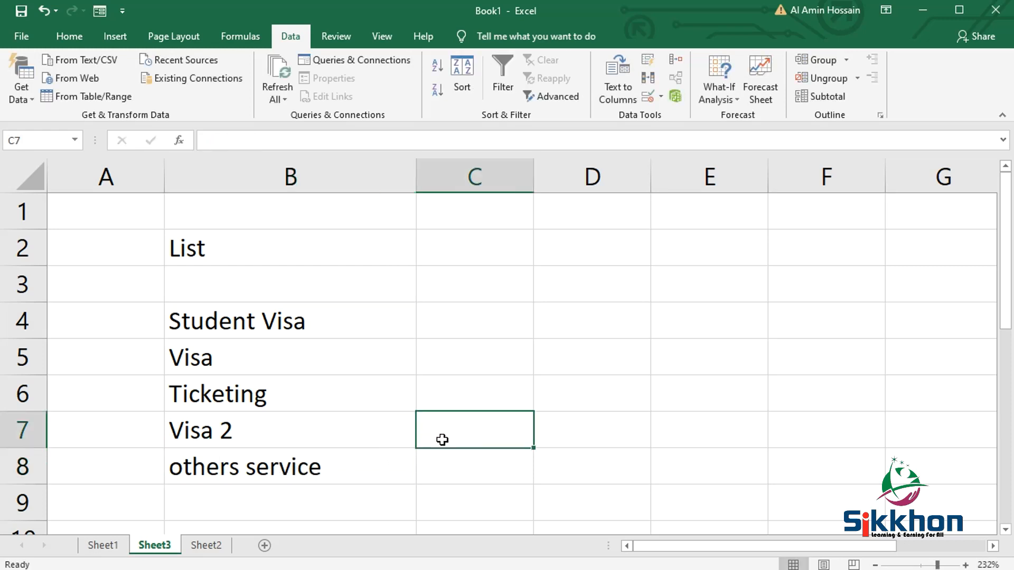
- Check the options offered by the drop-down list in cell B5 on Sheet1
click(121, 546)
click(347, 405)
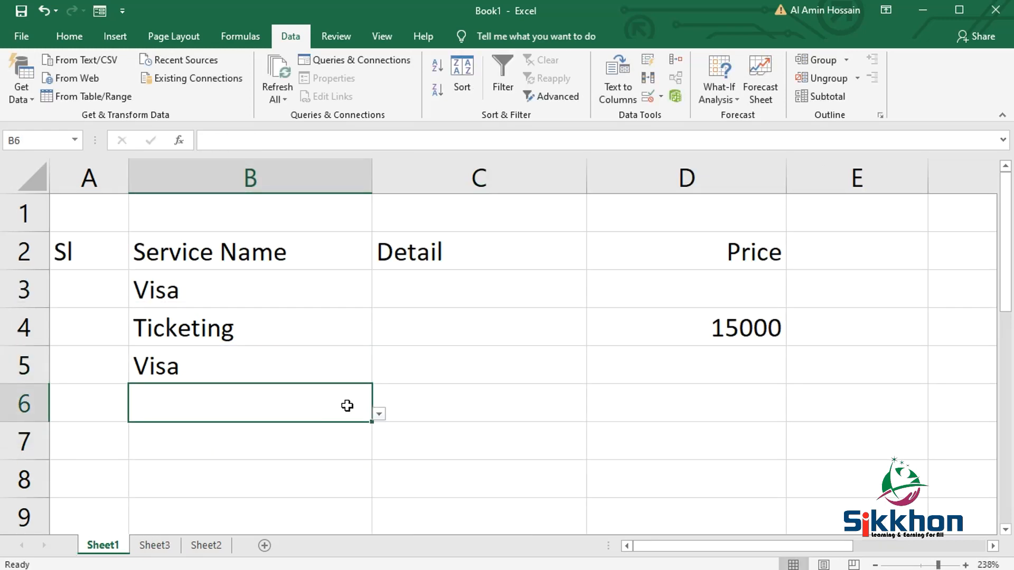
click(357, 367)
click(379, 376)
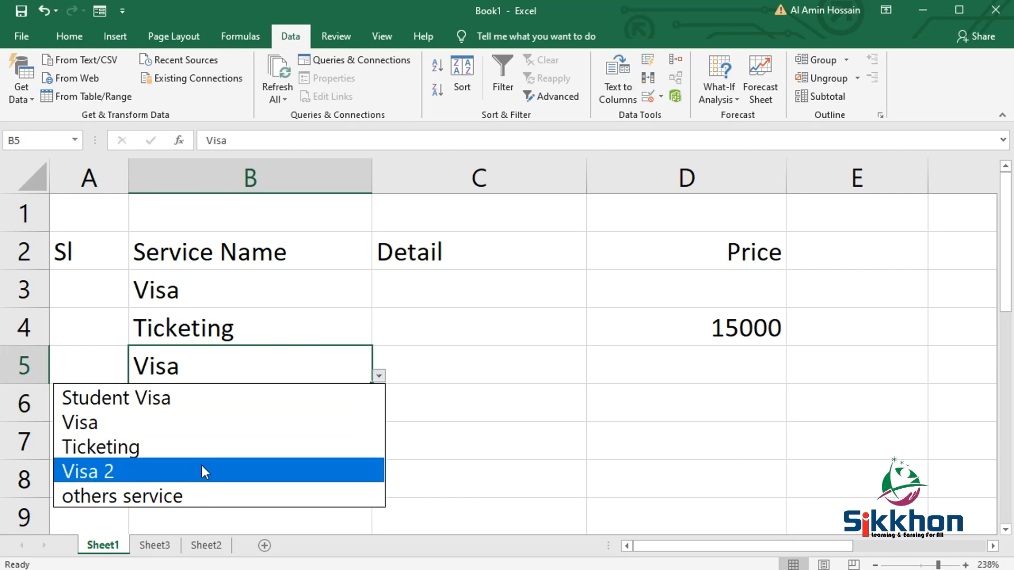
- Turn off the In-cell dropdown option in the data validation of the whole Service Name column
click(281, 177)
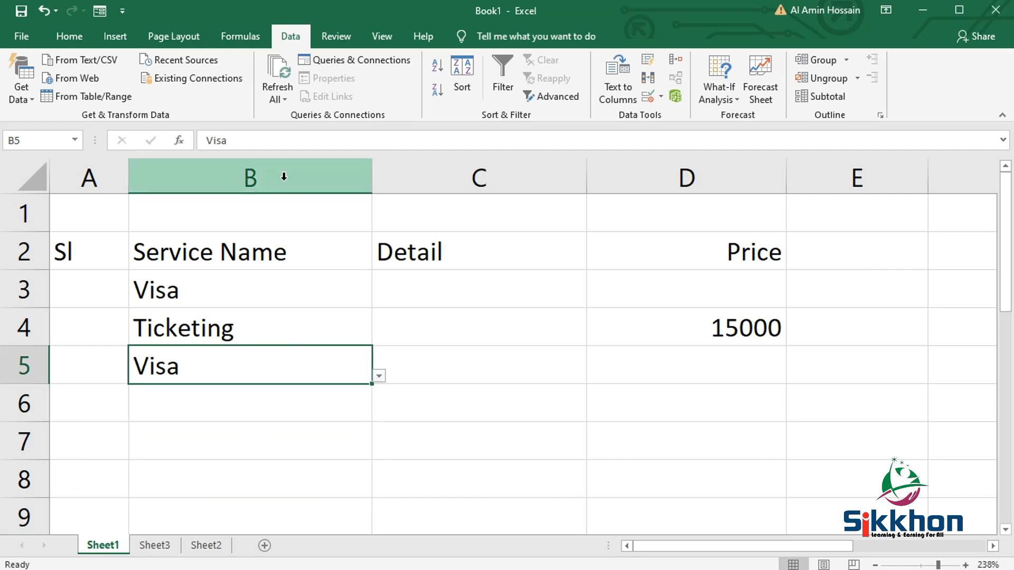
click(649, 97)
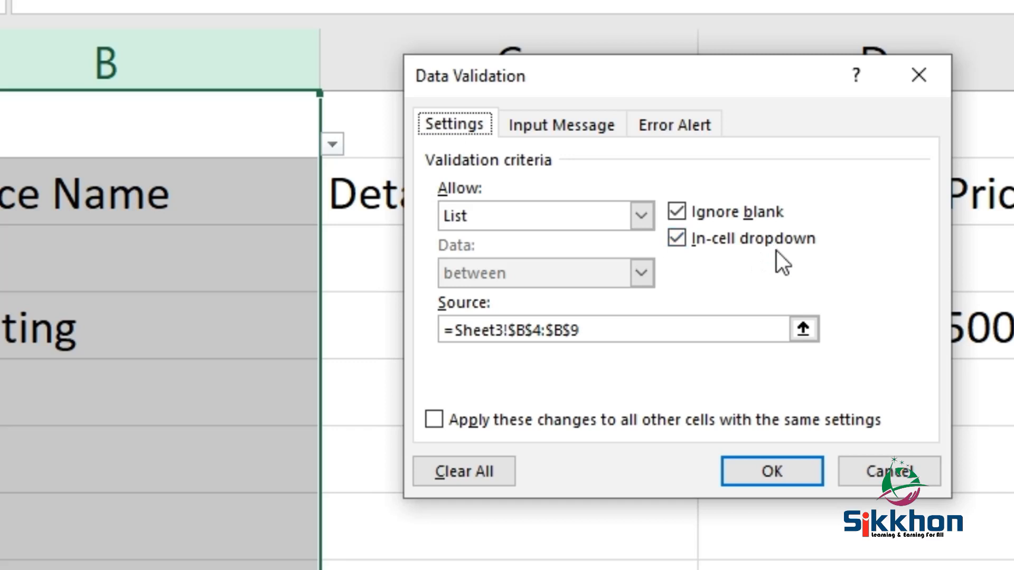
click(680, 239)
click(795, 467)
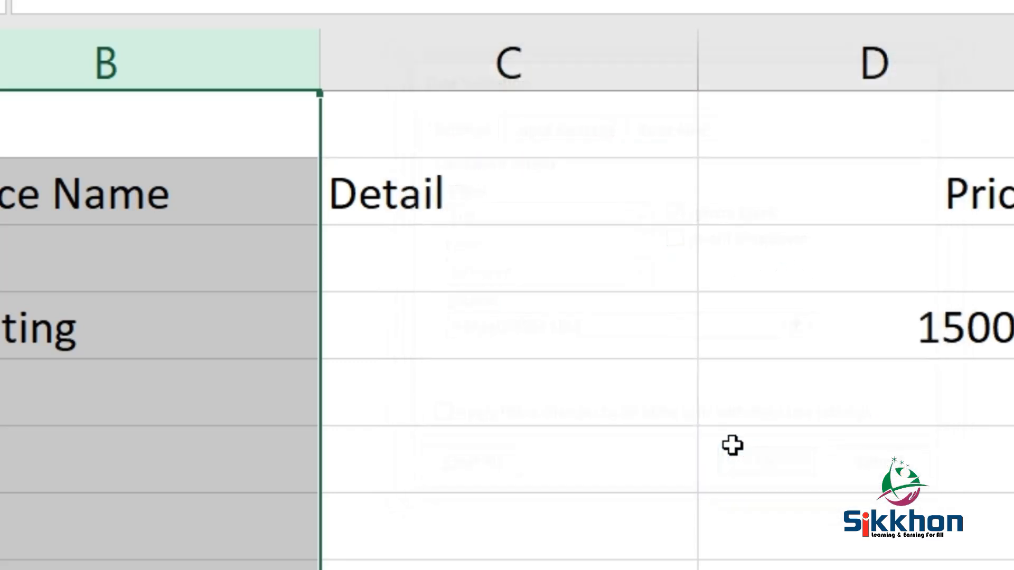
- Try to replace the service name in cell B5 with App, a value outside the source list, and cancel the entry
click(264, 457)
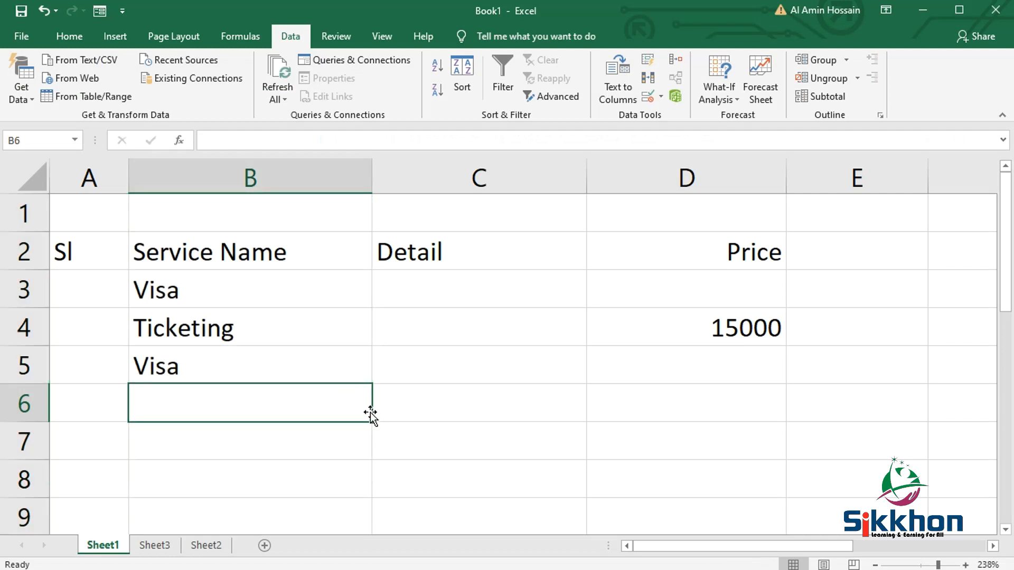
click(328, 371)
key(BackSpace)
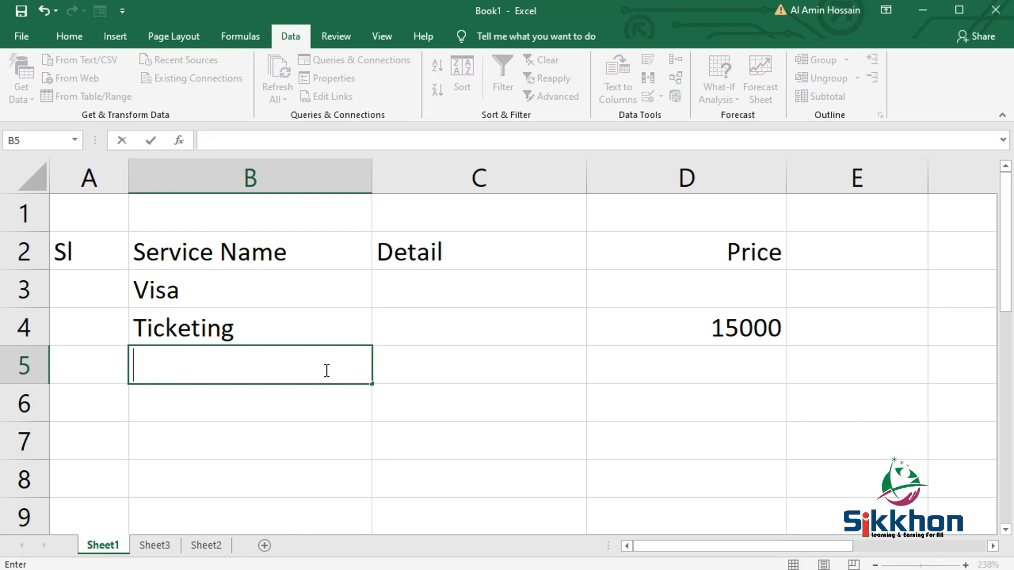
text(App)
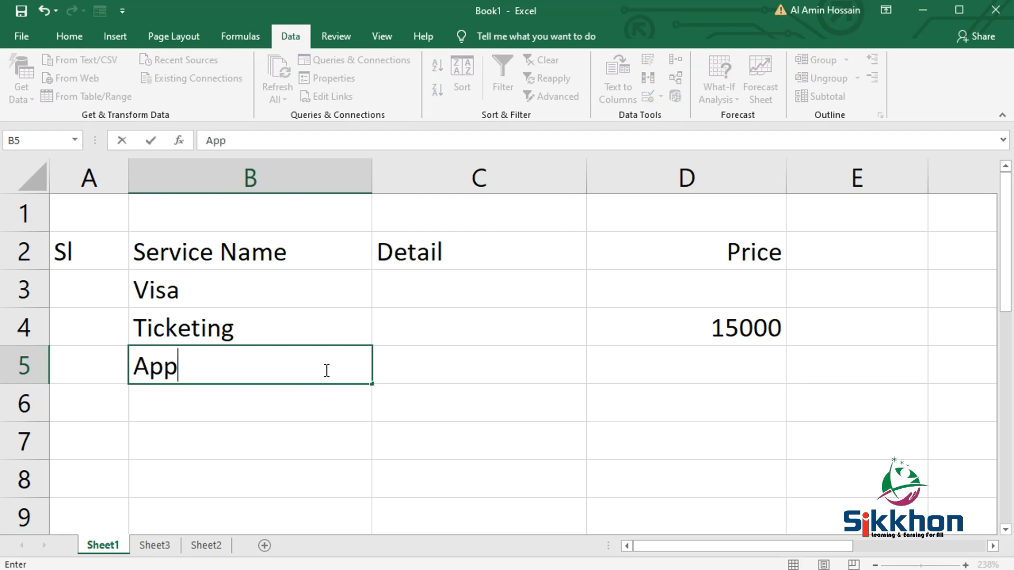
key(Return)
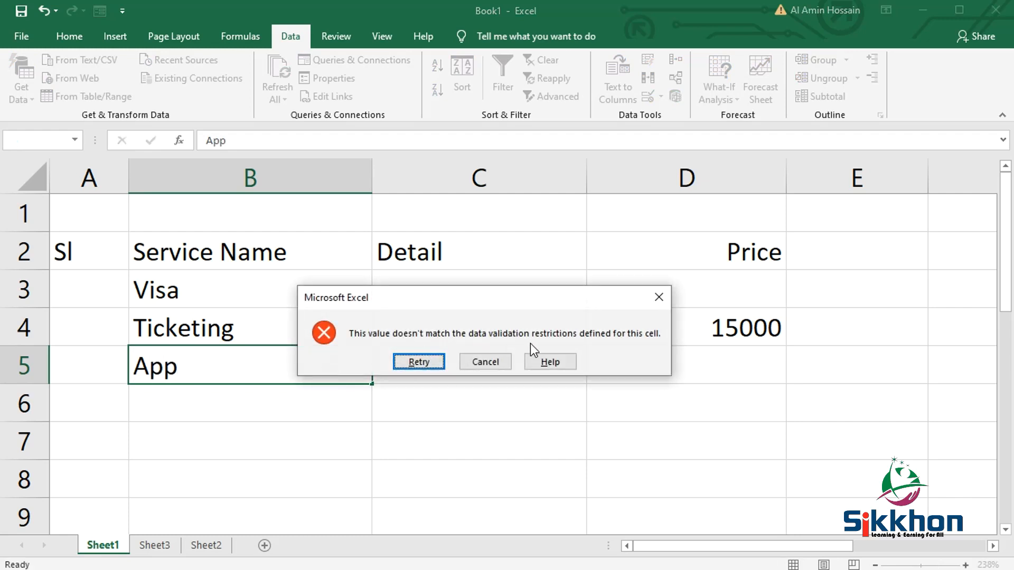
click(491, 366)
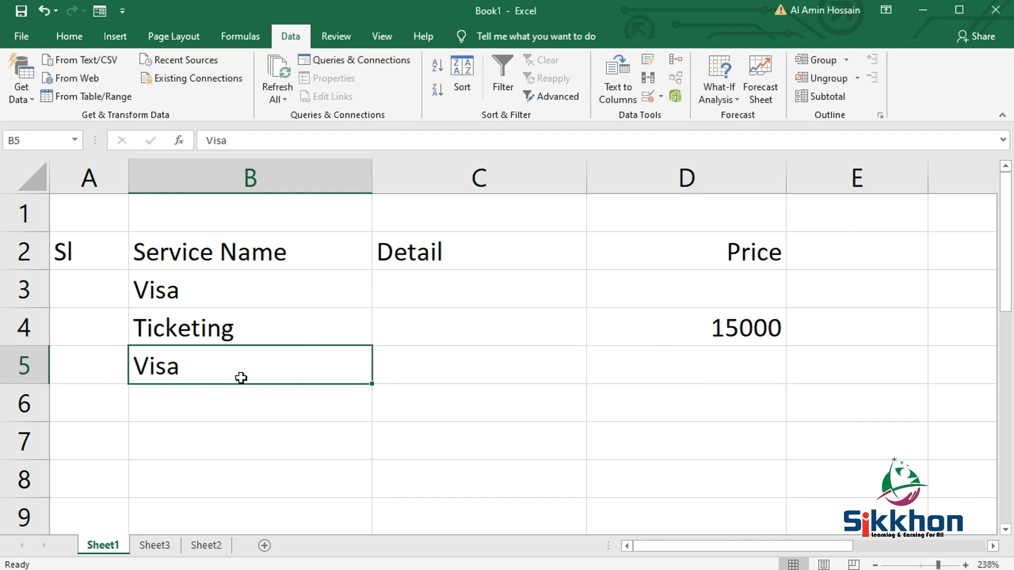
- Clear cell B5, check the source list on Sheet3, and enter visa in B5 on Sheet1
key(BackSpace)
click(155, 546)
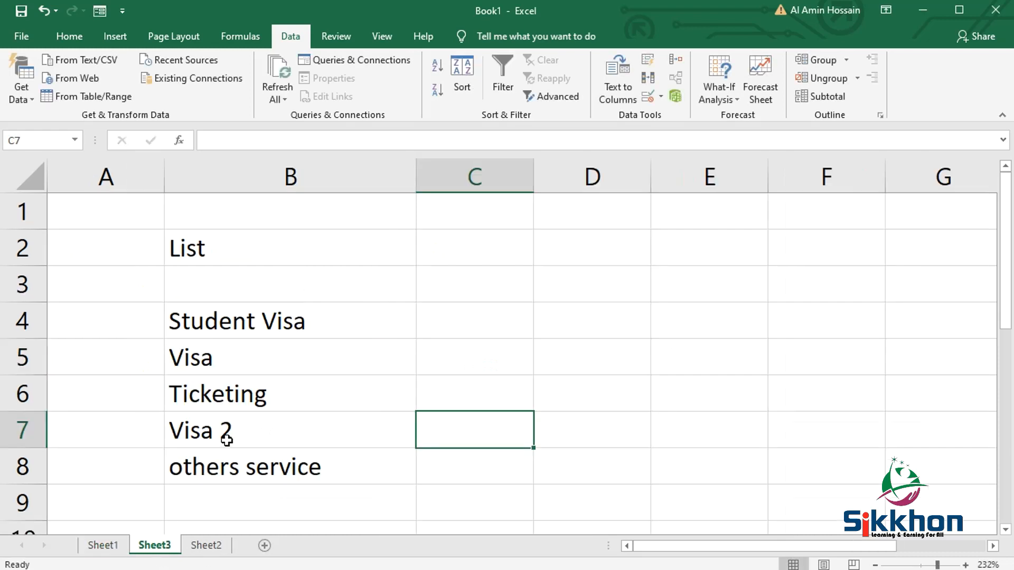
click(103, 546)
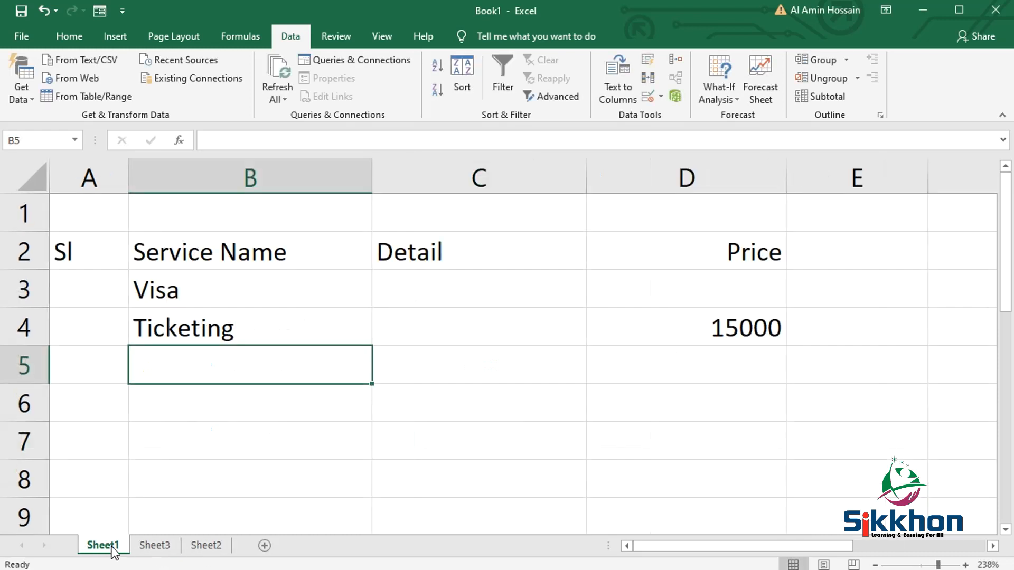
text(visa)
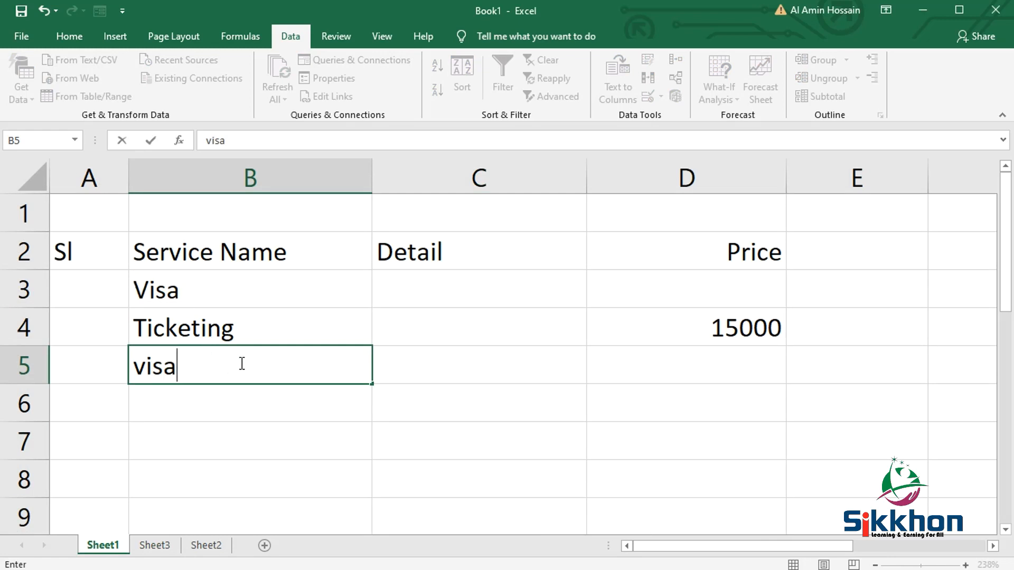
key(Return)
- Clear the service names from cells B5 and B3
click(270, 362)
key(Delete)
click(267, 312)
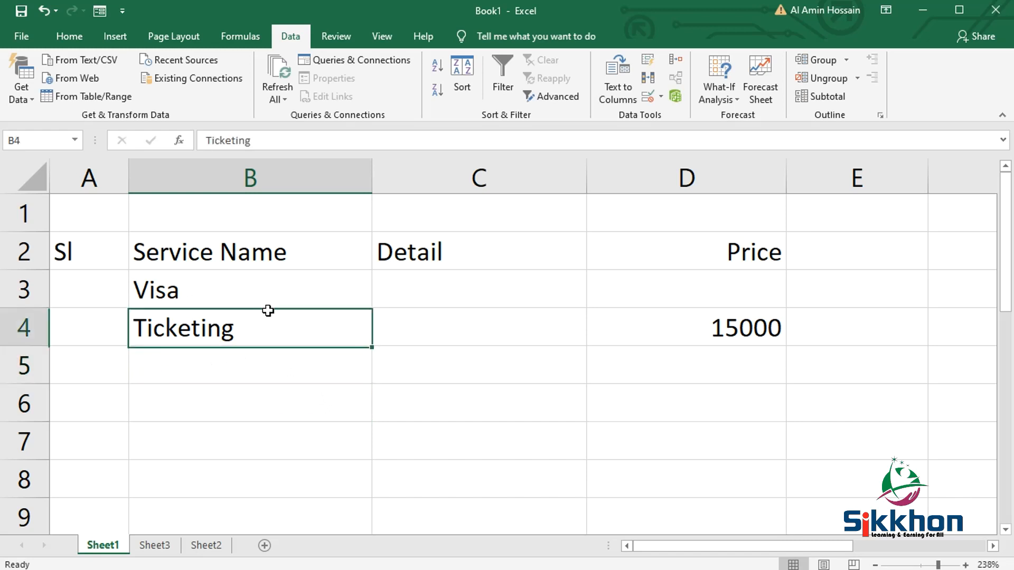
click(267, 296)
key(Delete)
- Enter Visa in cell B5 and lowercase visa in cell B6 of the Service Name column
click(265, 361)
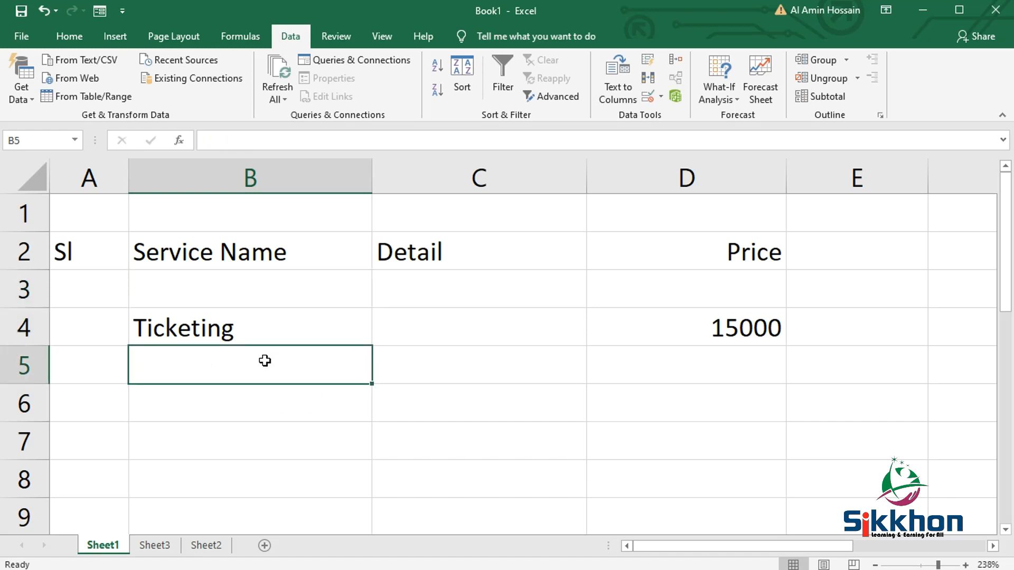
double_click(265, 361)
text(Visa)
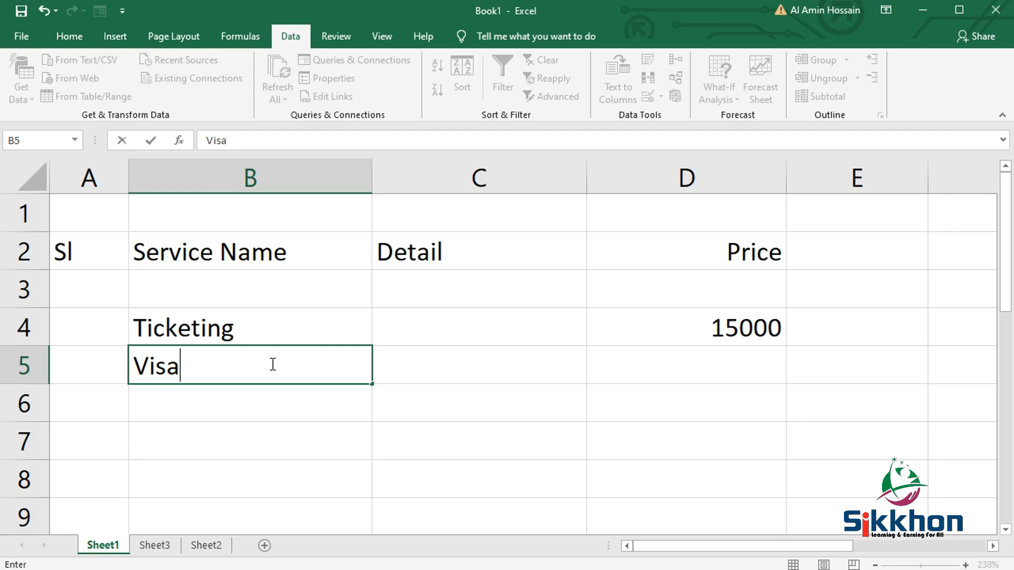
key(Return)
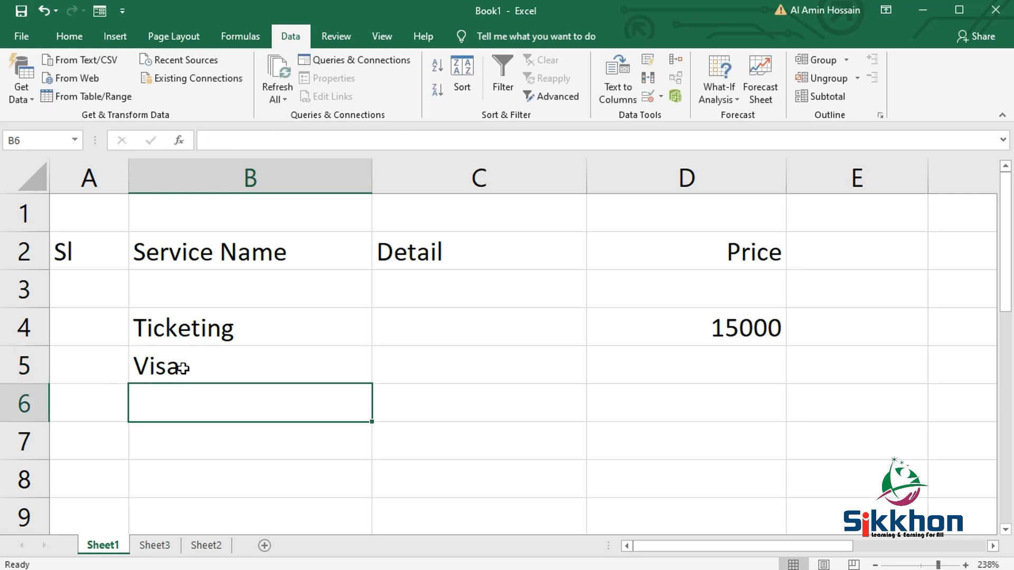
text(visa)
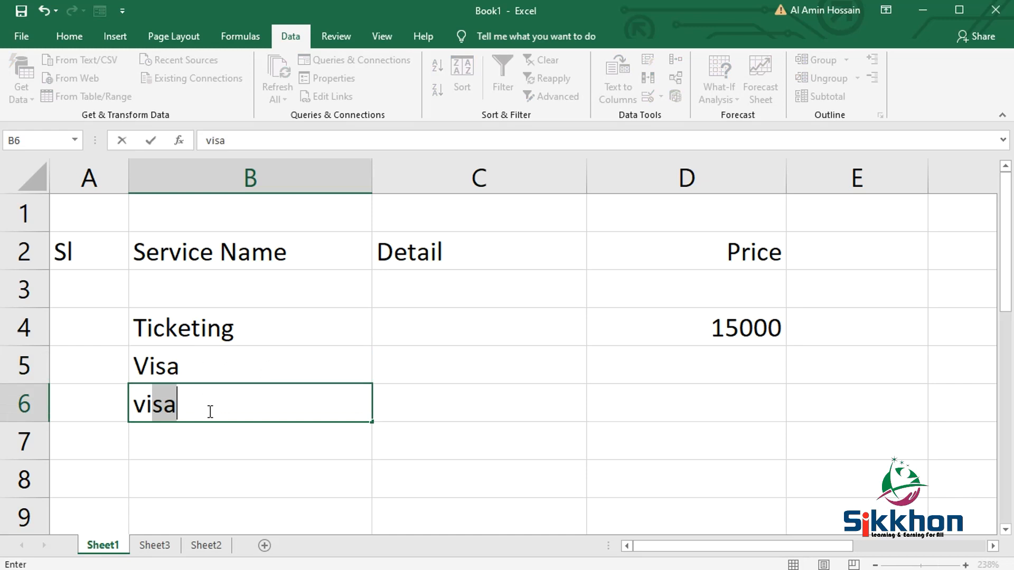
key(Return)
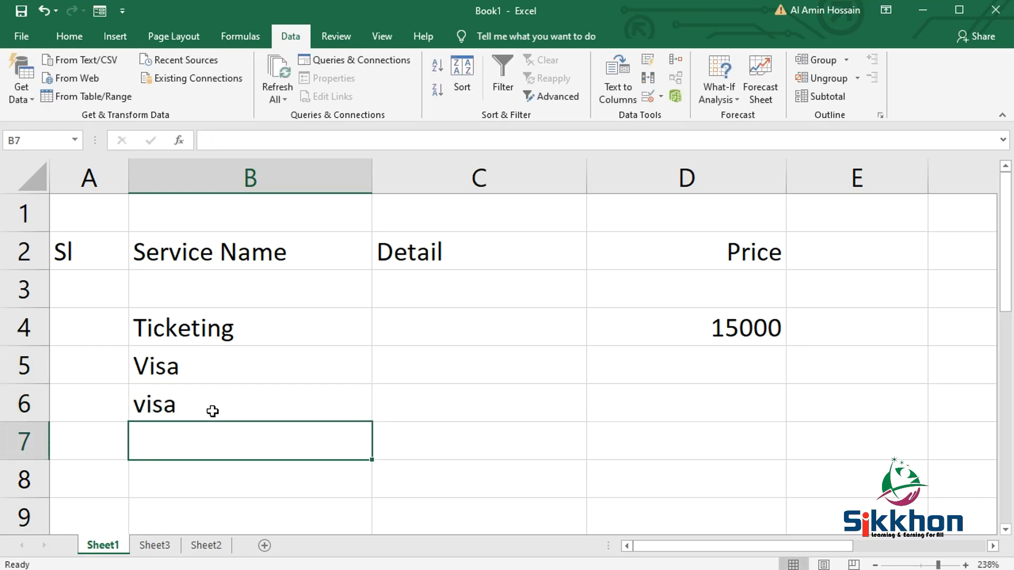
- Try to enter visa a in cell B7, cancel it, and compare with the source list on Sheet3
text(vi)
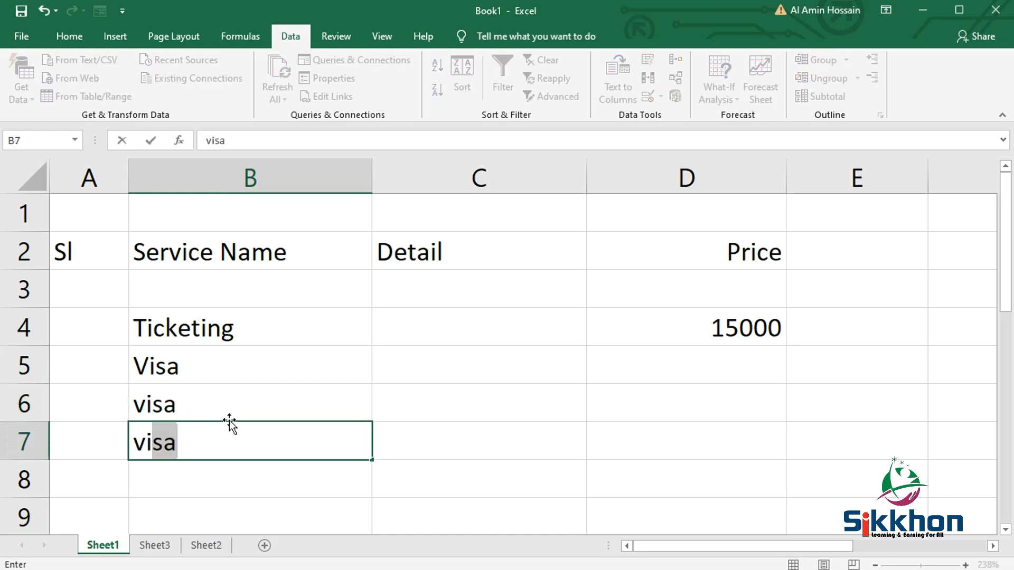
text(sa a)
key(Return)
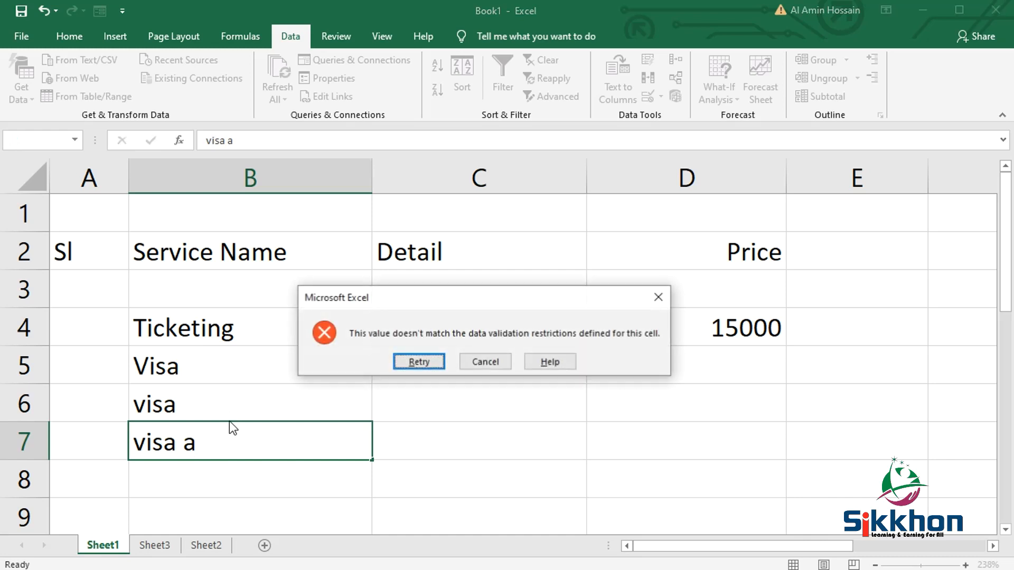
click(485, 362)
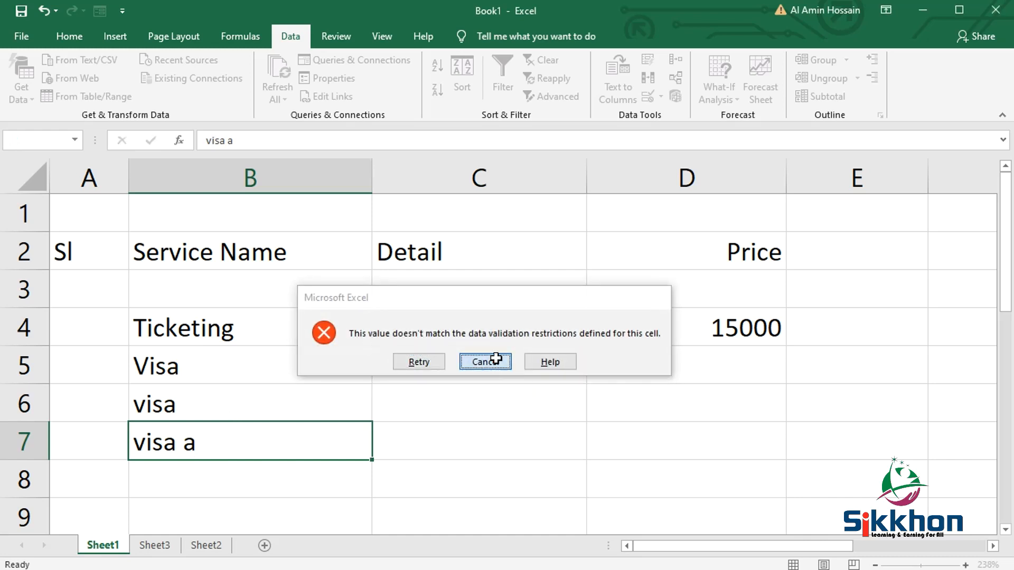
click(155, 545)
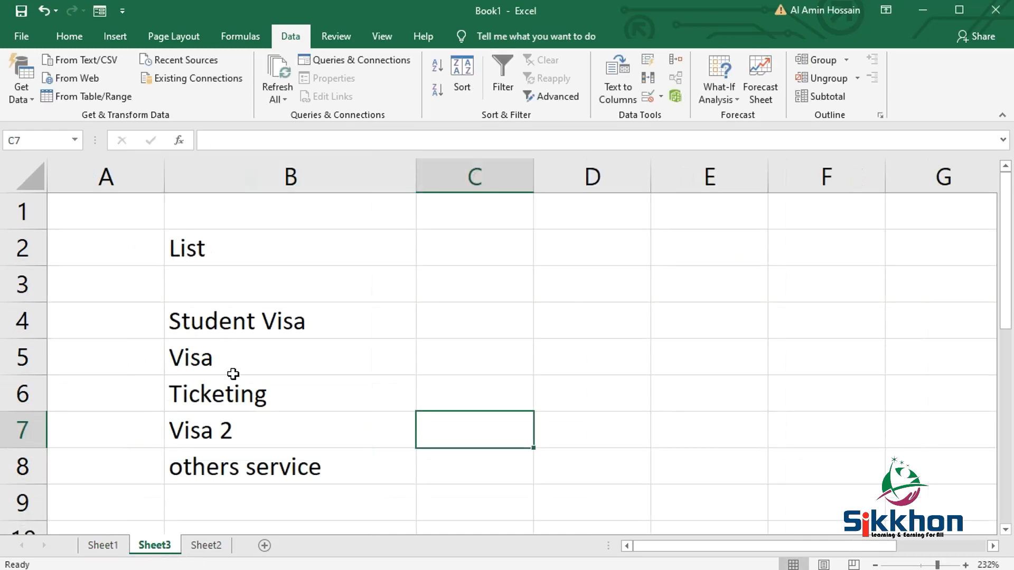
click(109, 547)
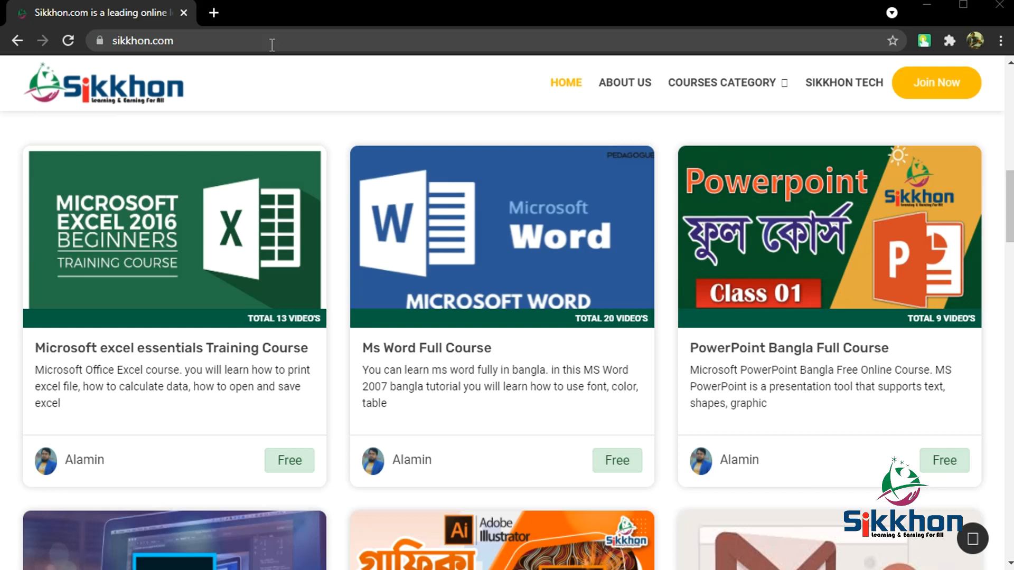
- Switch to the browser, load the sikkhon.com home page, and open the site's forum
click(271, 42)
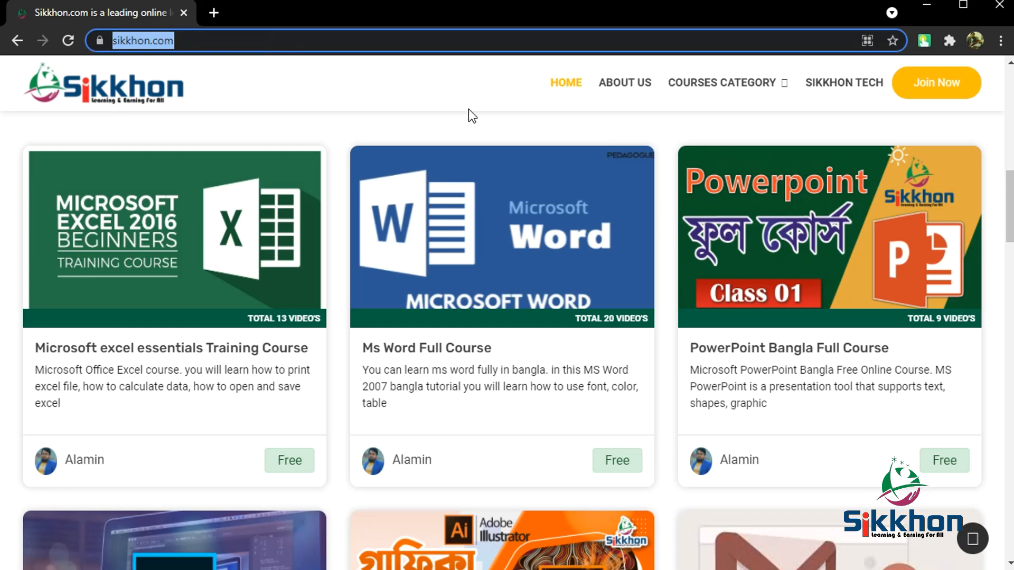
scroll(437, 91, down, 2)
key(Return)
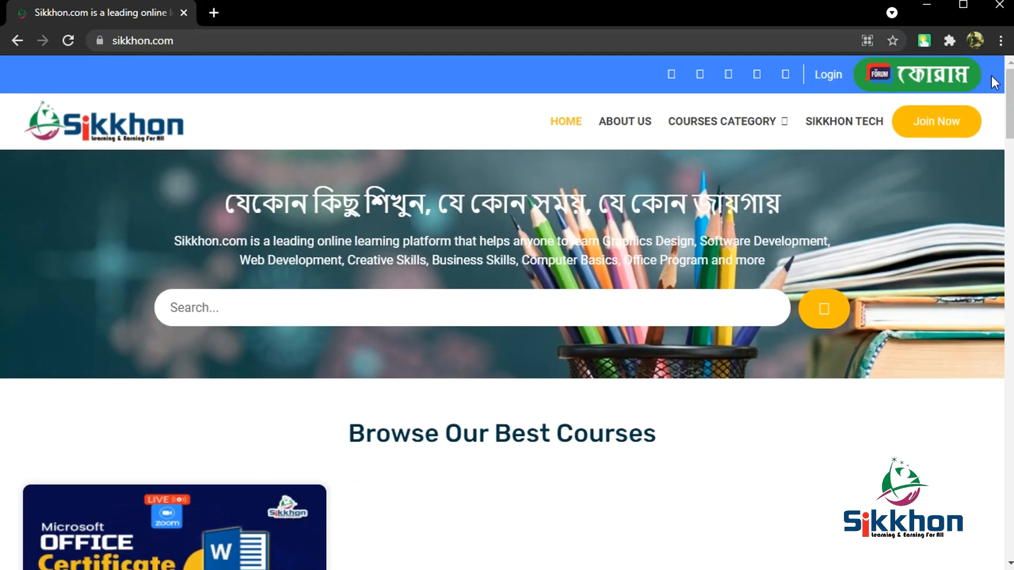
click(936, 77)
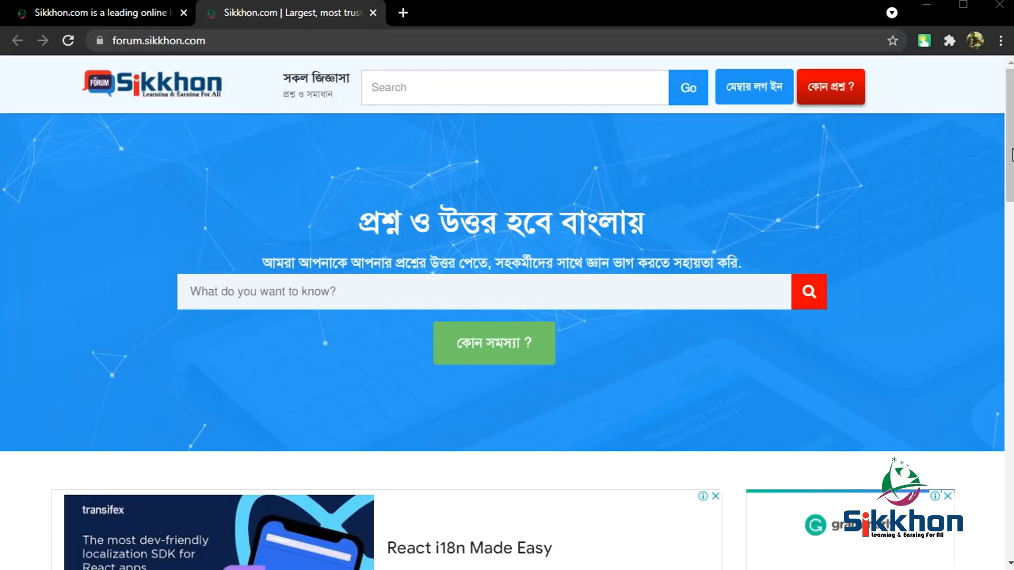
- Open the forum question about grouping and ungrouping Photoshop layers
drag(1012, 155, 1010, 312)
scroll(378, 301, down, 3)
click(286, 372)
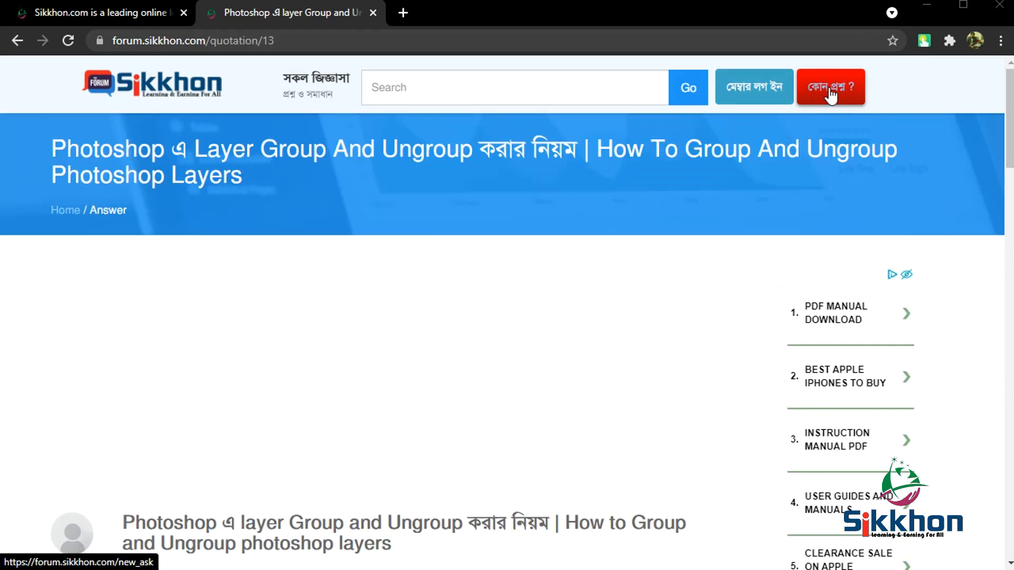
- Open the forum's member login page and go to its new-account registration form
click(753, 90)
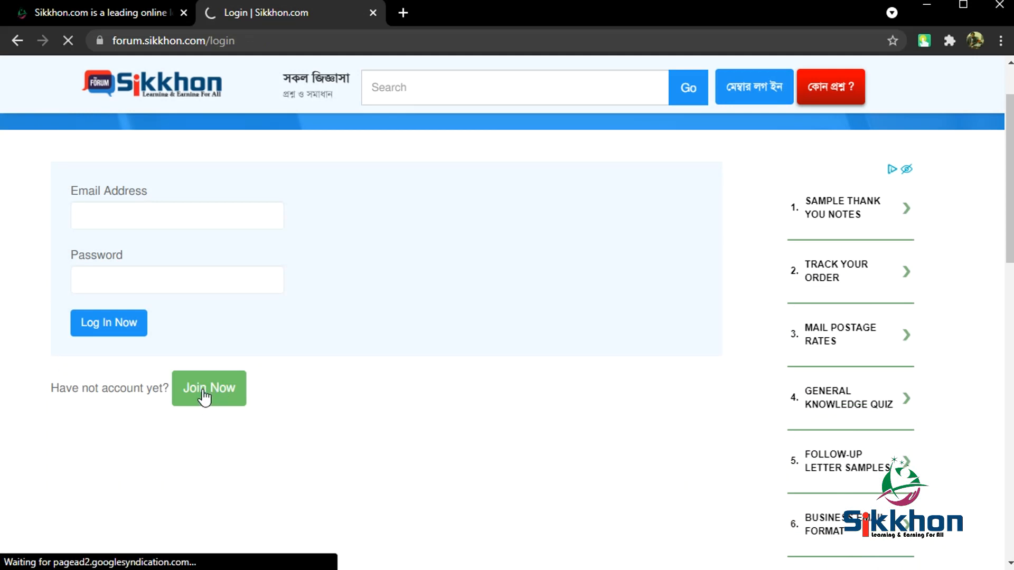
click(205, 395)
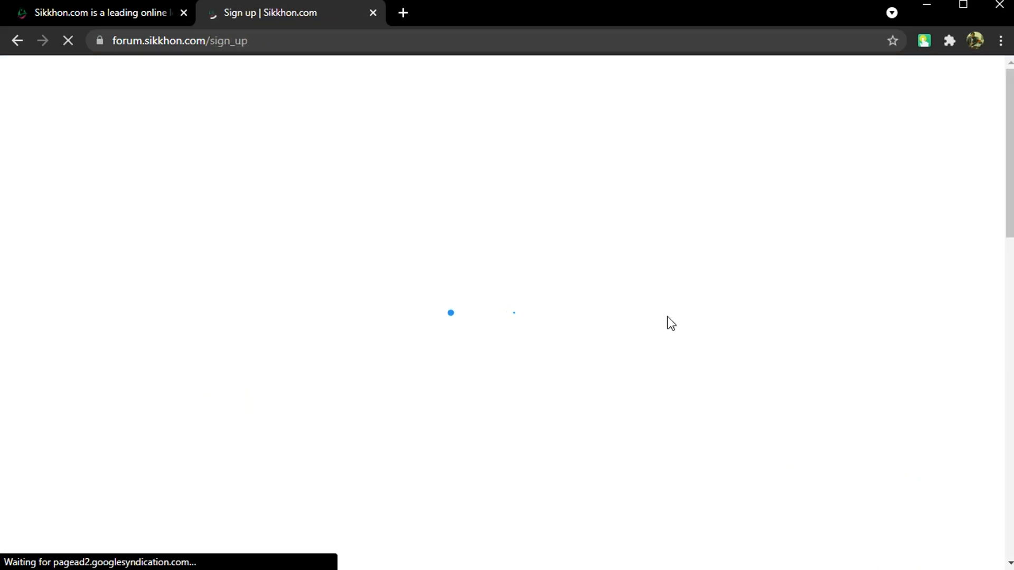
scroll(670, 333, down, 5)
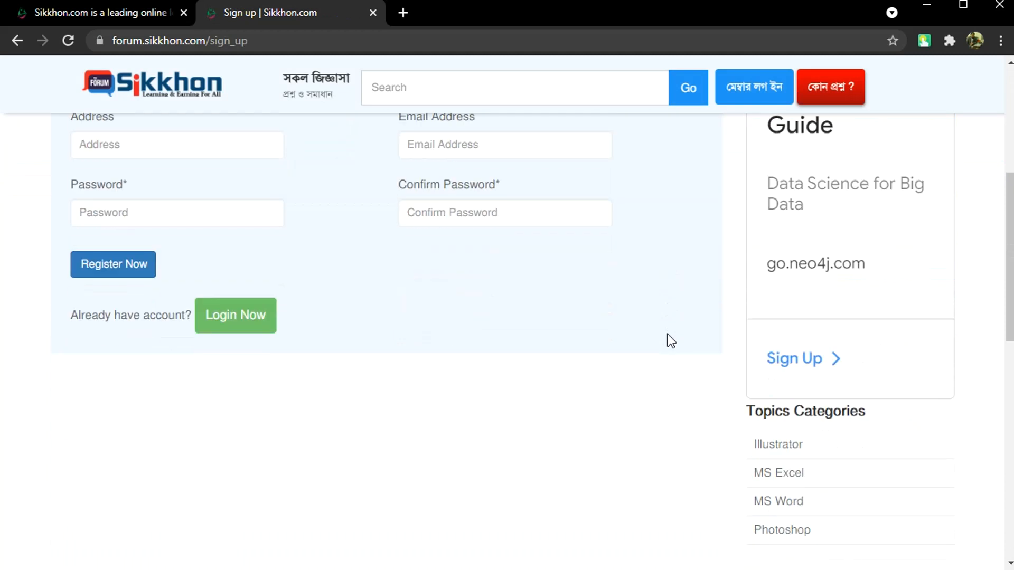
- Look through the forum question about adding zeros before numbers, down to its reply section
drag(1009, 296, 1003, 414)
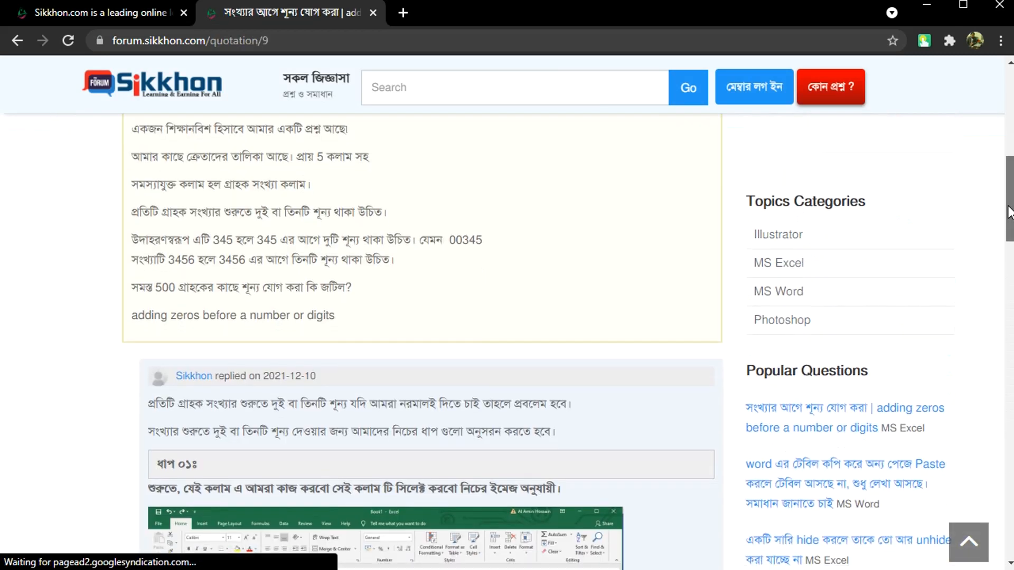
drag(1007, 217, 1002, 493)
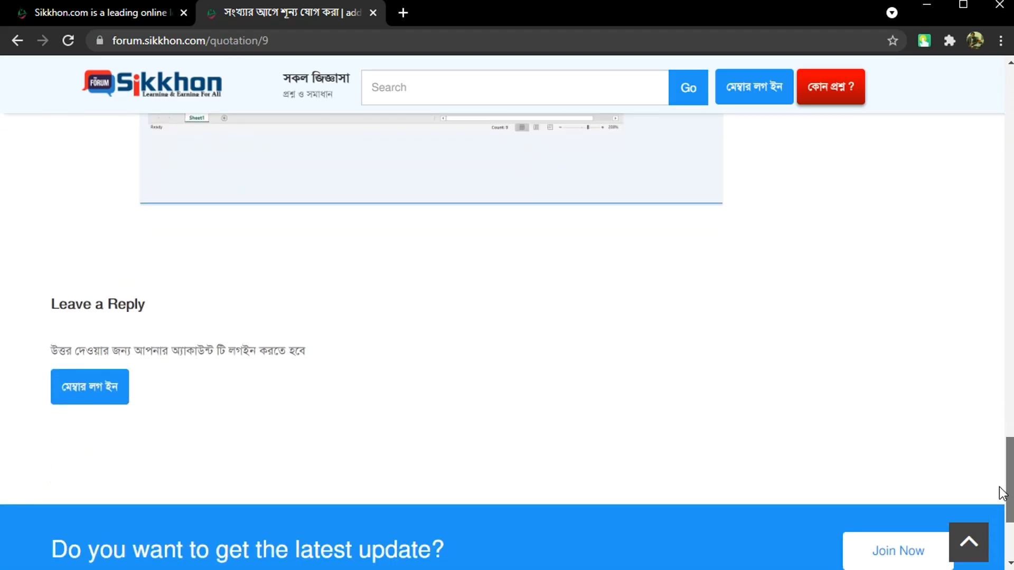